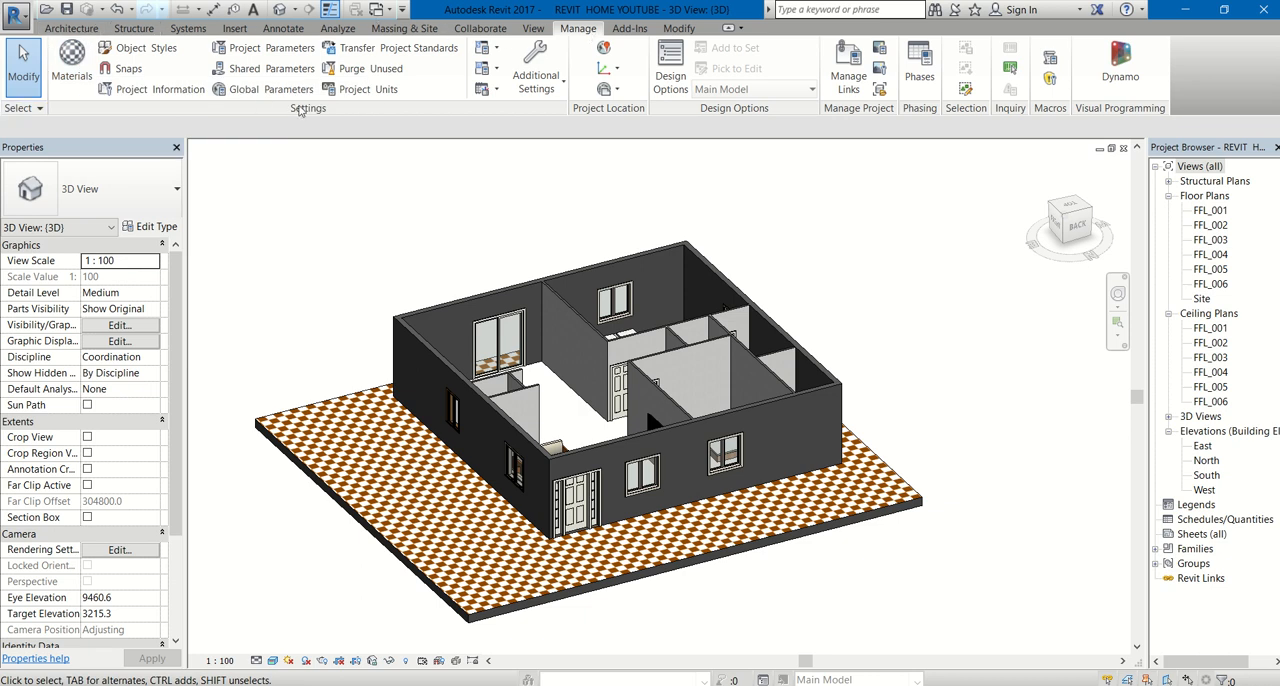
- Create a new material in the project's material library, widening the material editor pane
{"action": "left_click", "coordinate": [73, 76]}
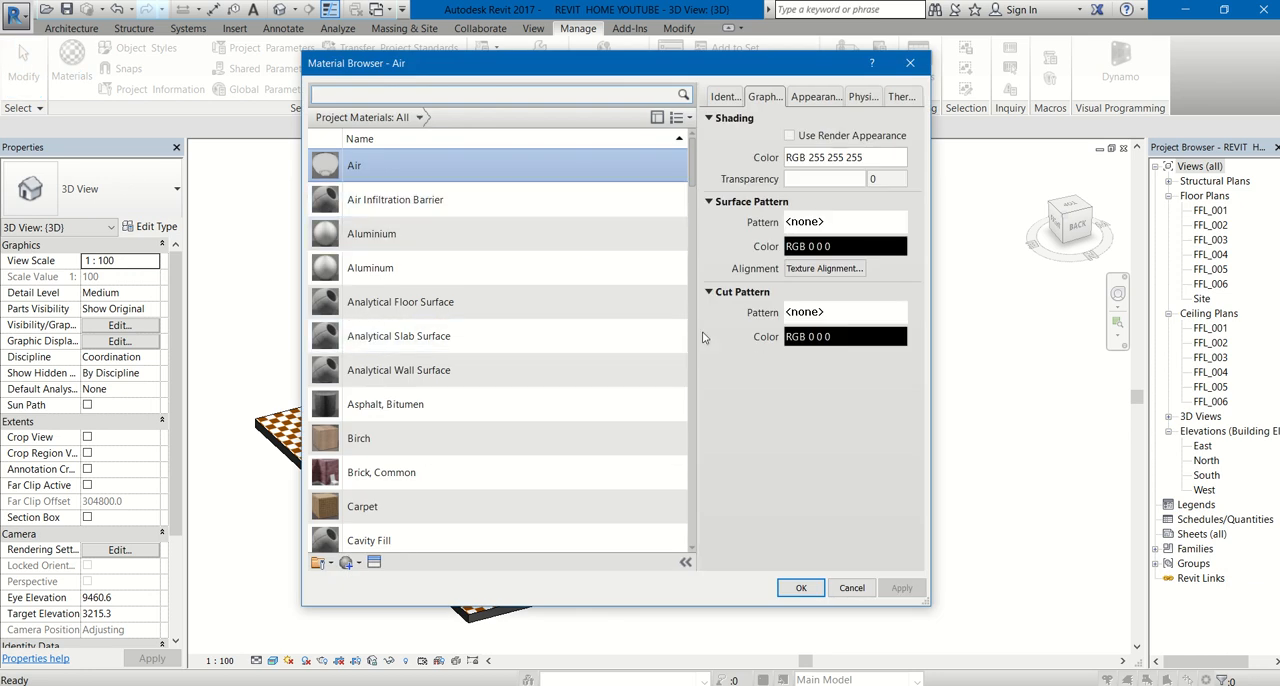
{"action": "left_click_drag", "start_coordinate": [697, 328], "coordinate": [553, 330]}
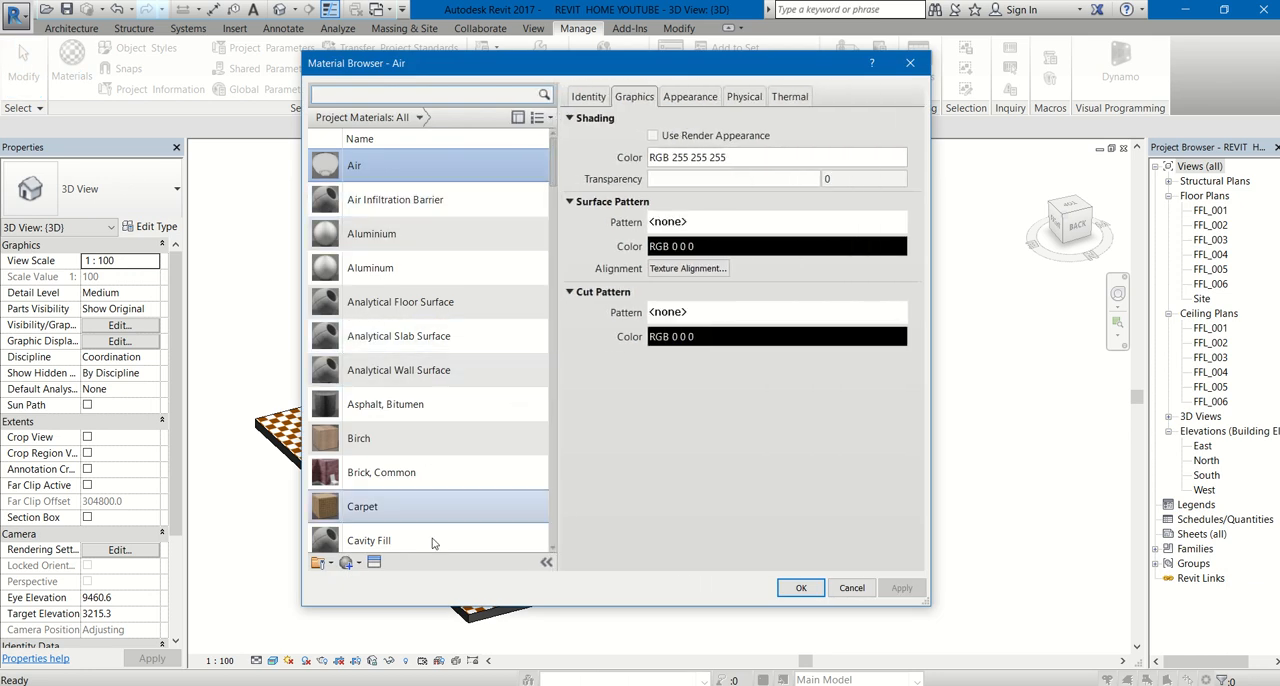
{"action": "left_click", "coordinate": [357, 564]}
{"action": "left_click", "coordinate": [372, 580]}
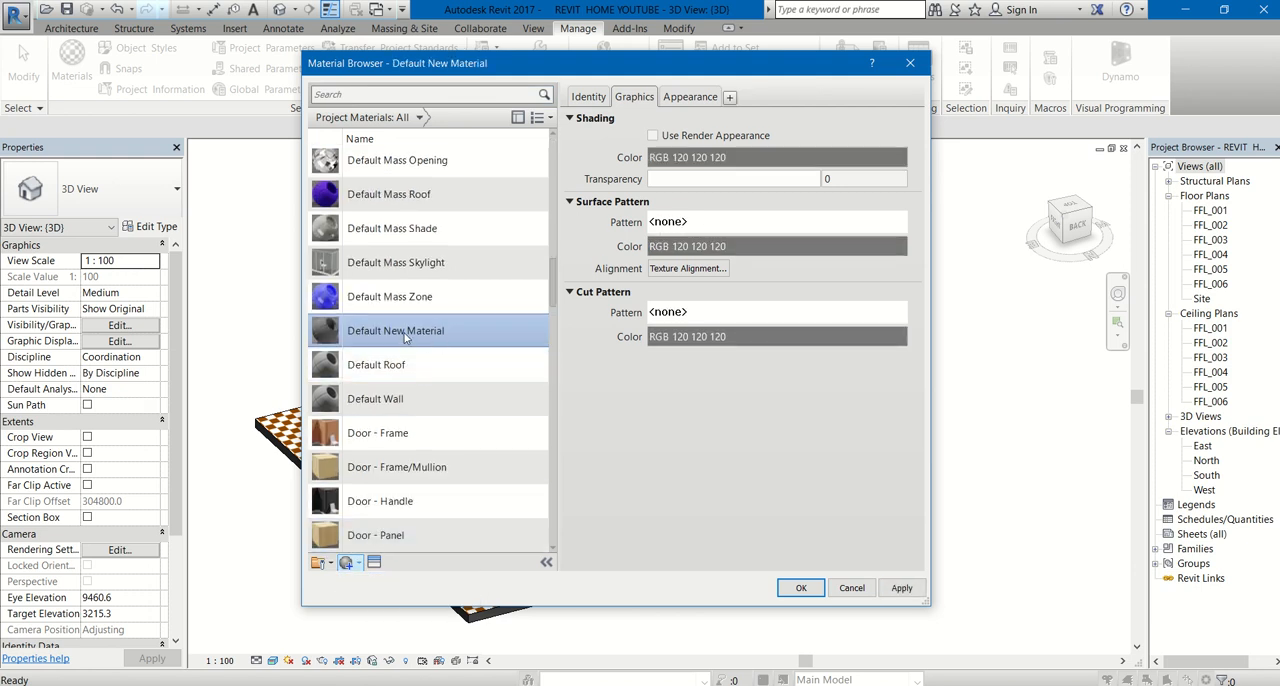
- Try to rename the new material as ivory
{"action": "right_click", "coordinate": [406, 336]}
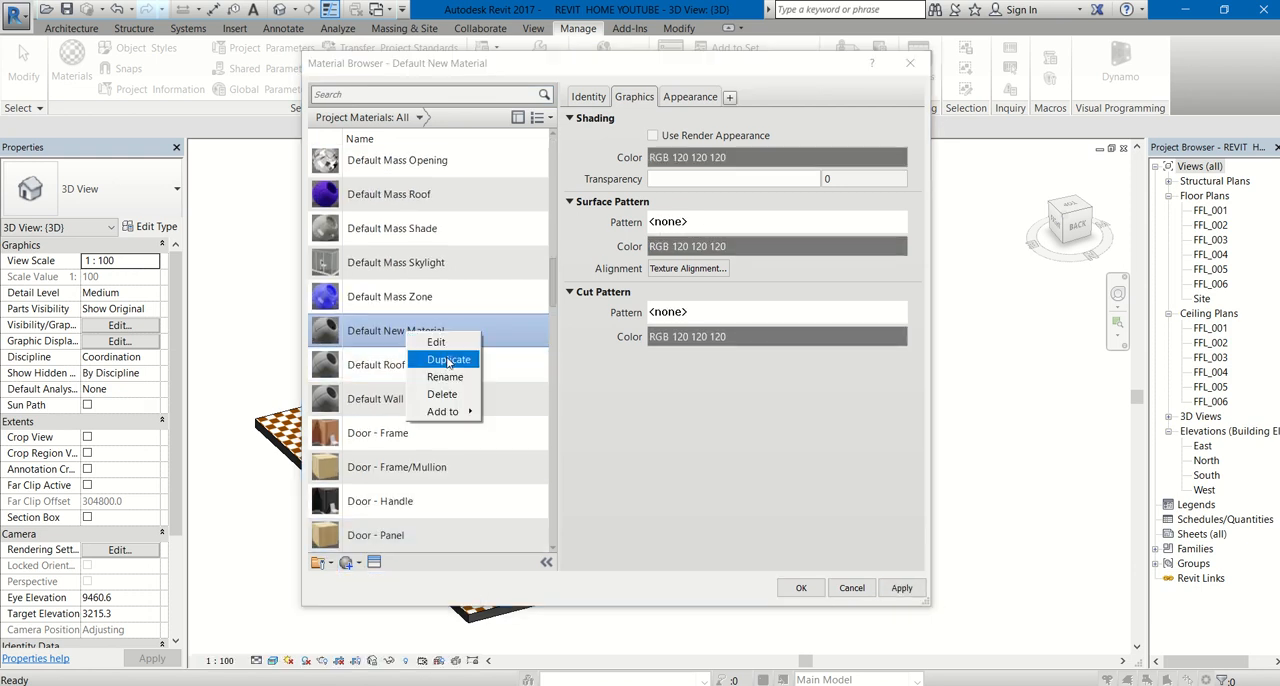
{"action": "left_click", "coordinate": [450, 379]}
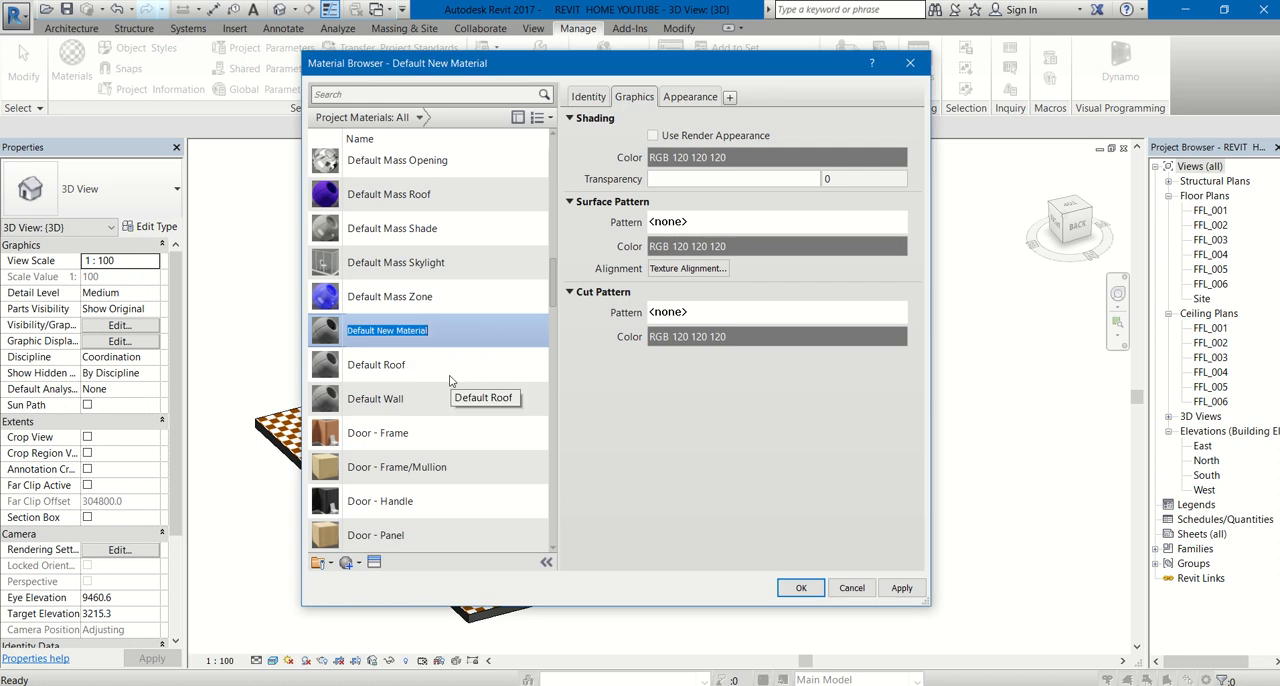
{"action": "key", "text": "BackSpace"}
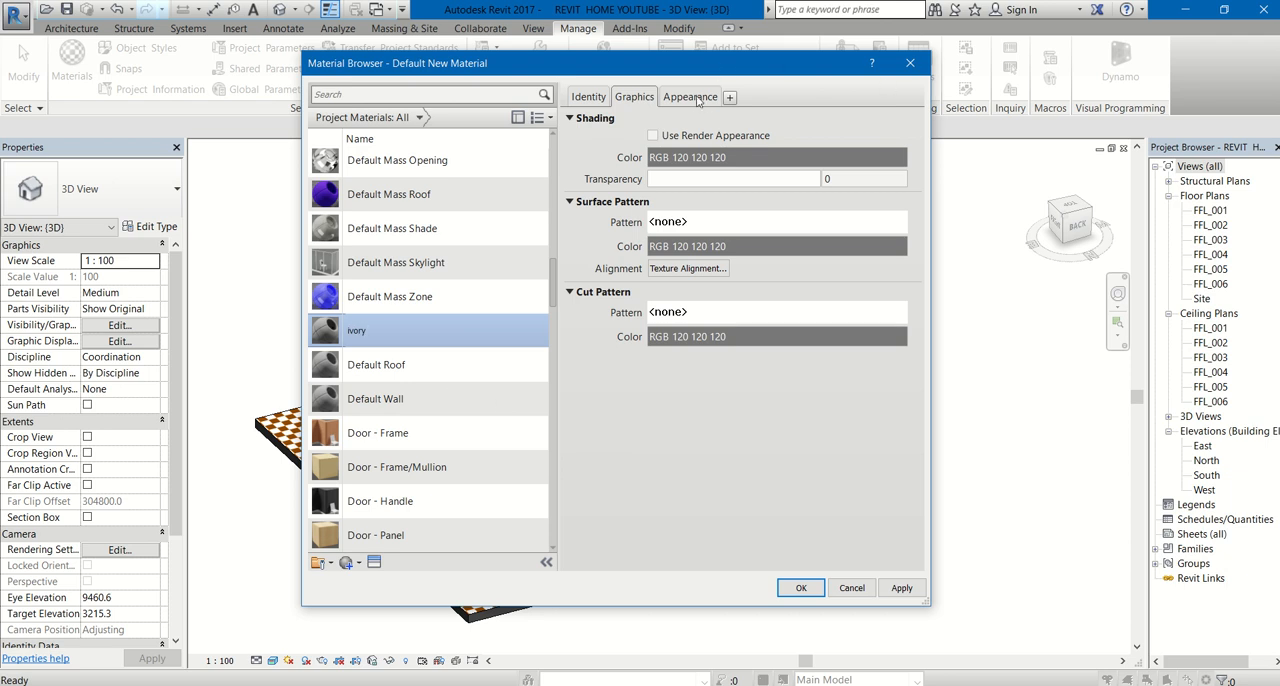
{"action": "key", "text": "Return"}
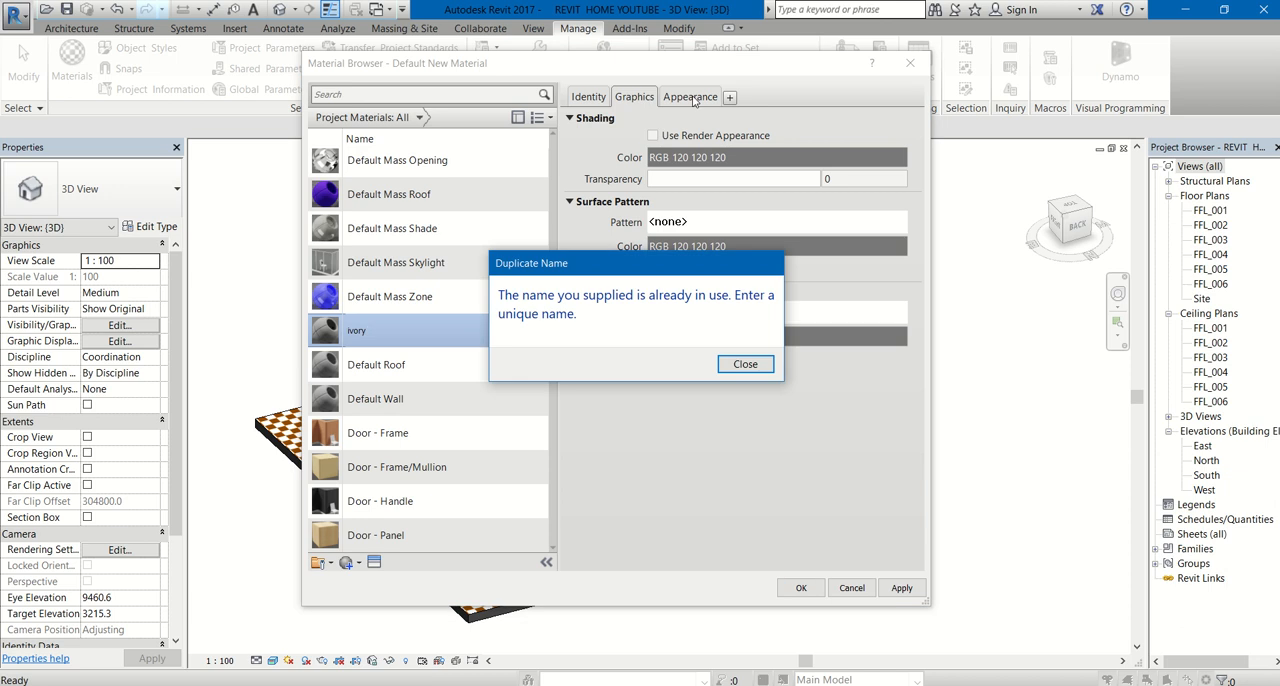
{"action": "left_click", "coordinate": [745, 365]}
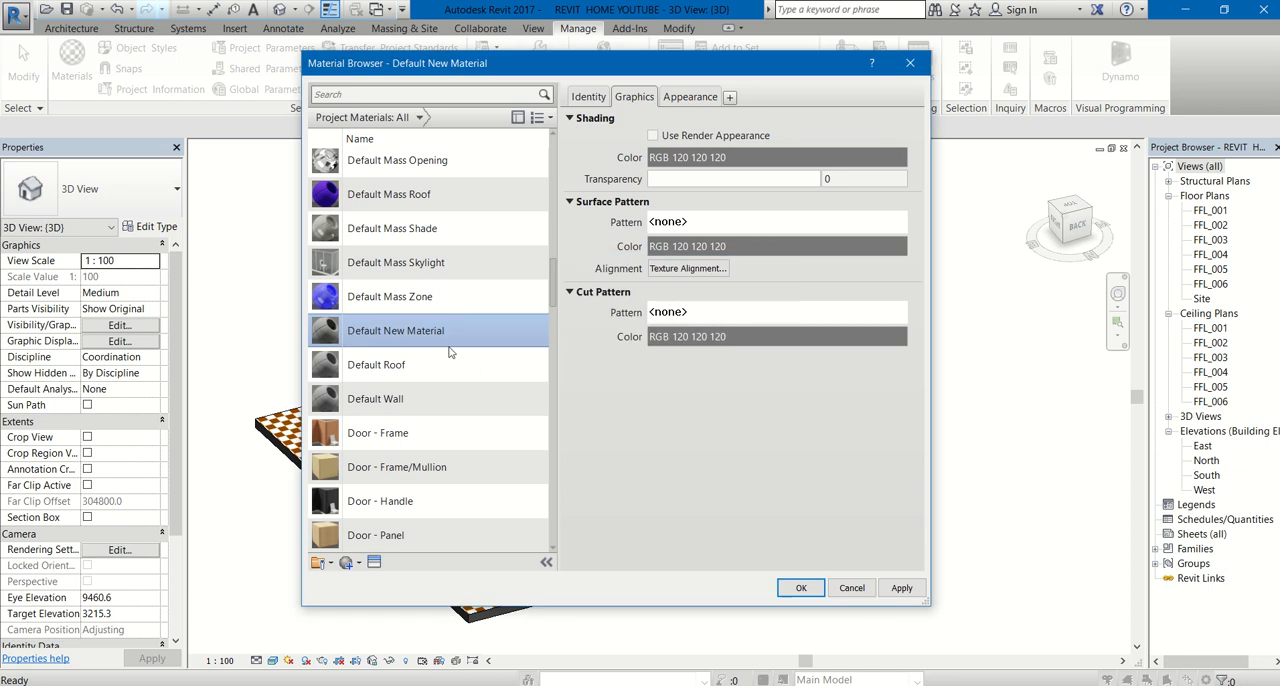
- Rename the new default material as nerolac ivory
{"action": "right_click", "coordinate": [460, 335]}
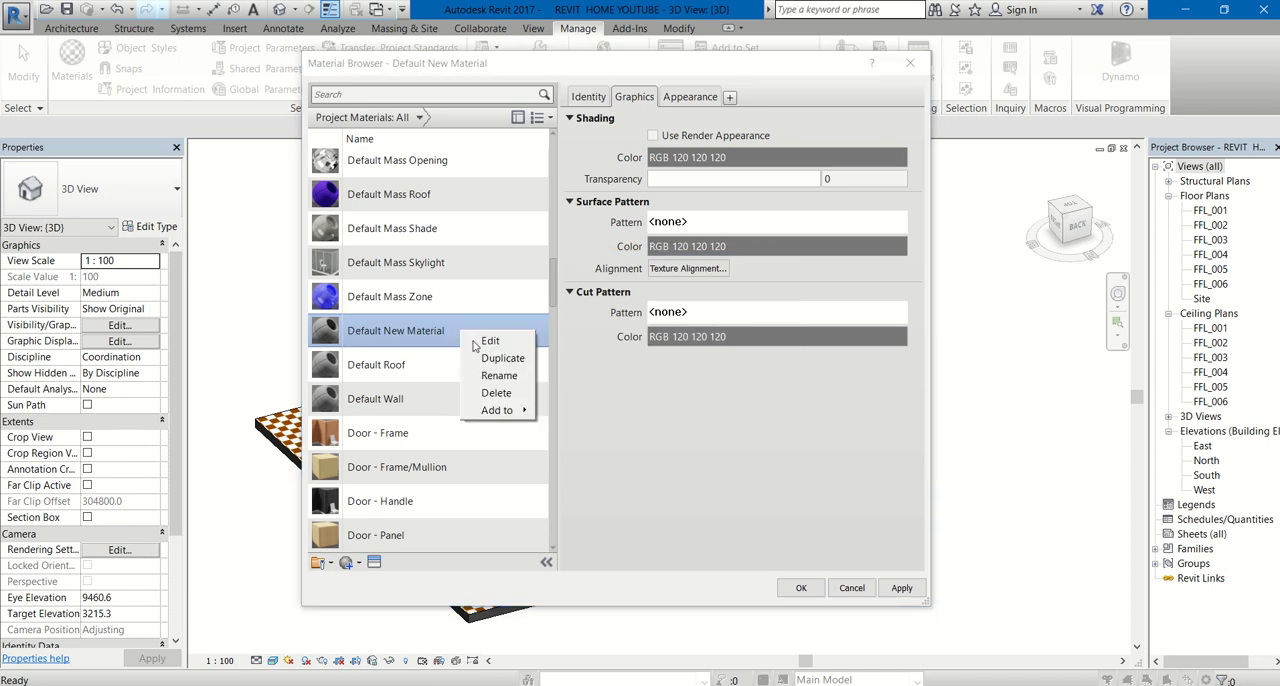
{"action": "left_click", "coordinate": [488, 381]}
{"action": "type", "text": "nerolac ivory"}
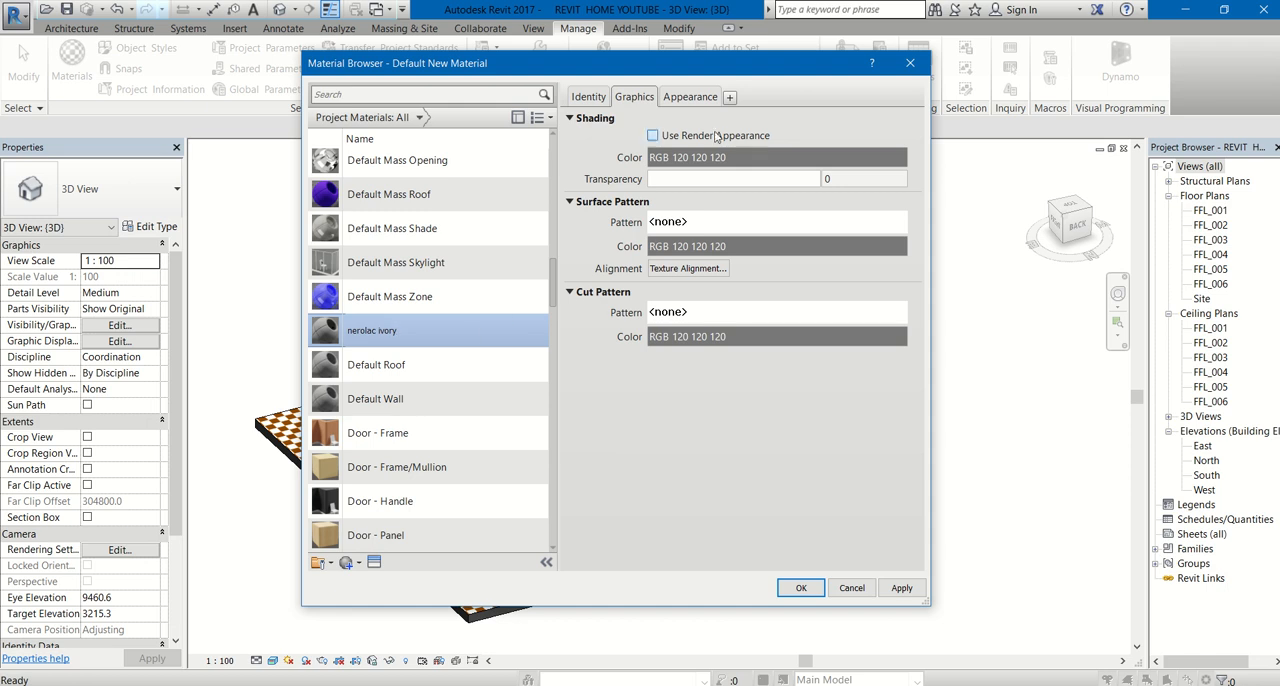
- Set the nerolac ivory material's appearance color to RGB 255 254 249 and accept the material changes
{"action": "left_click", "coordinate": [690, 97]}
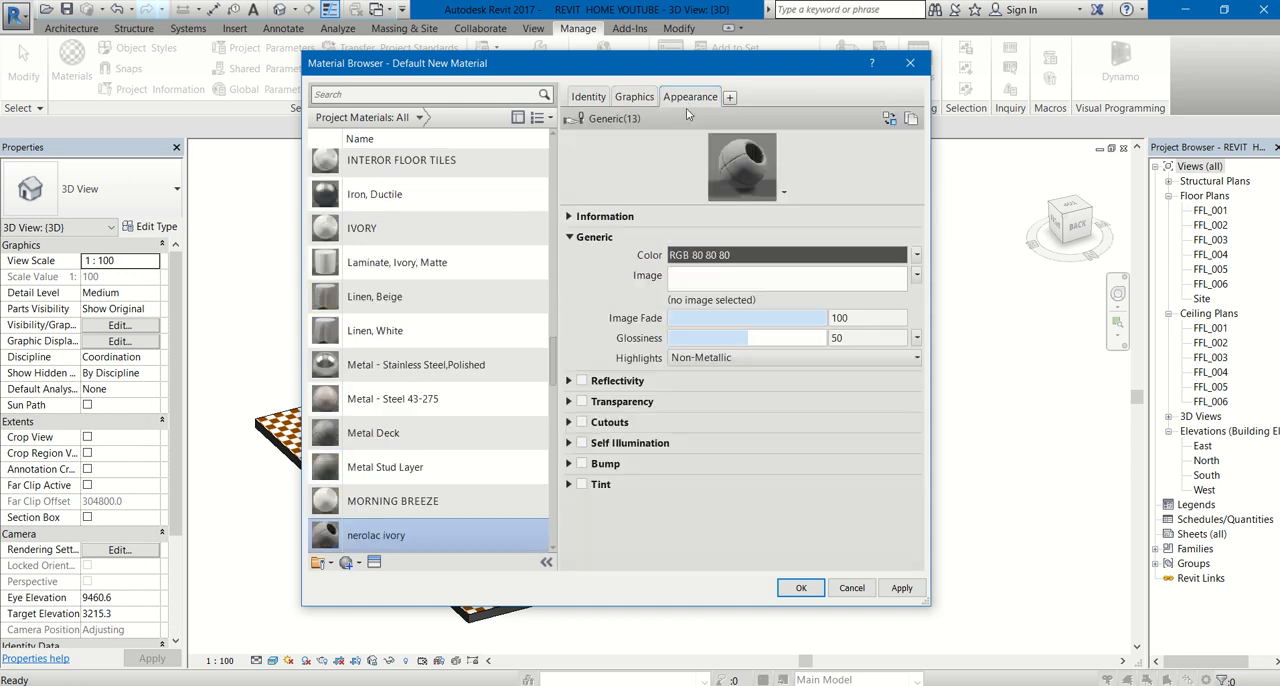
{"action": "left_click", "coordinate": [753, 256]}
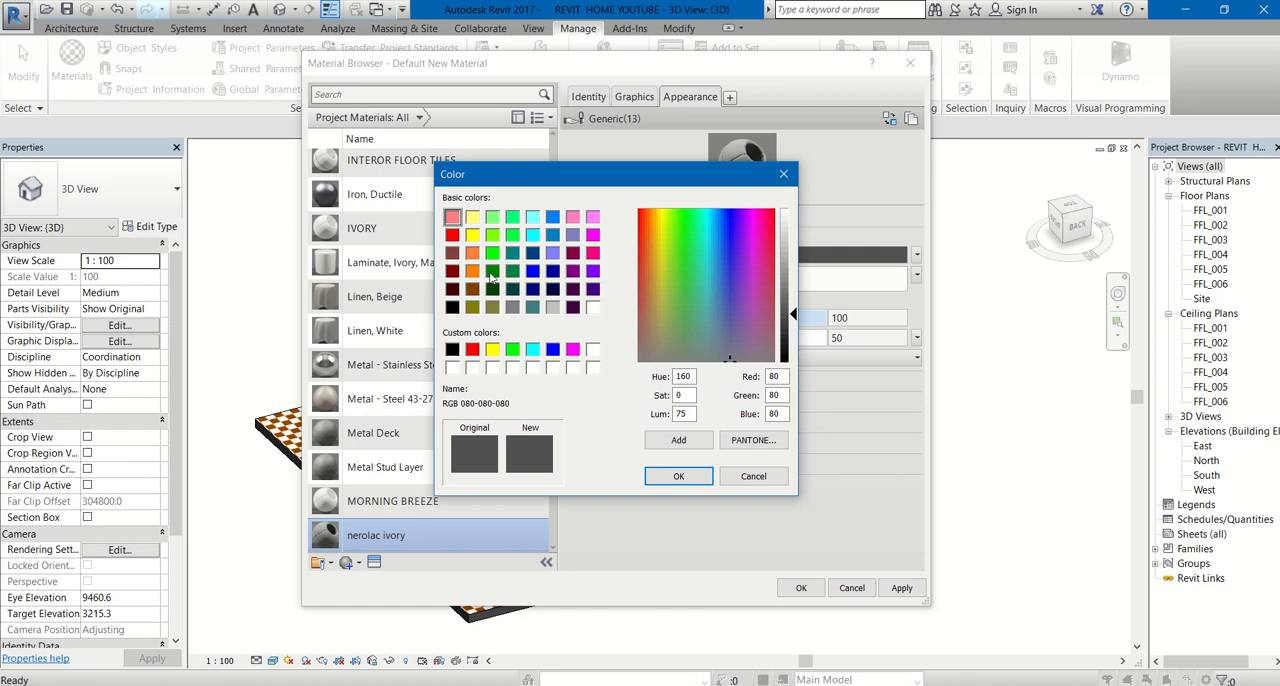
{"action": "left_click", "coordinate": [472, 217]}
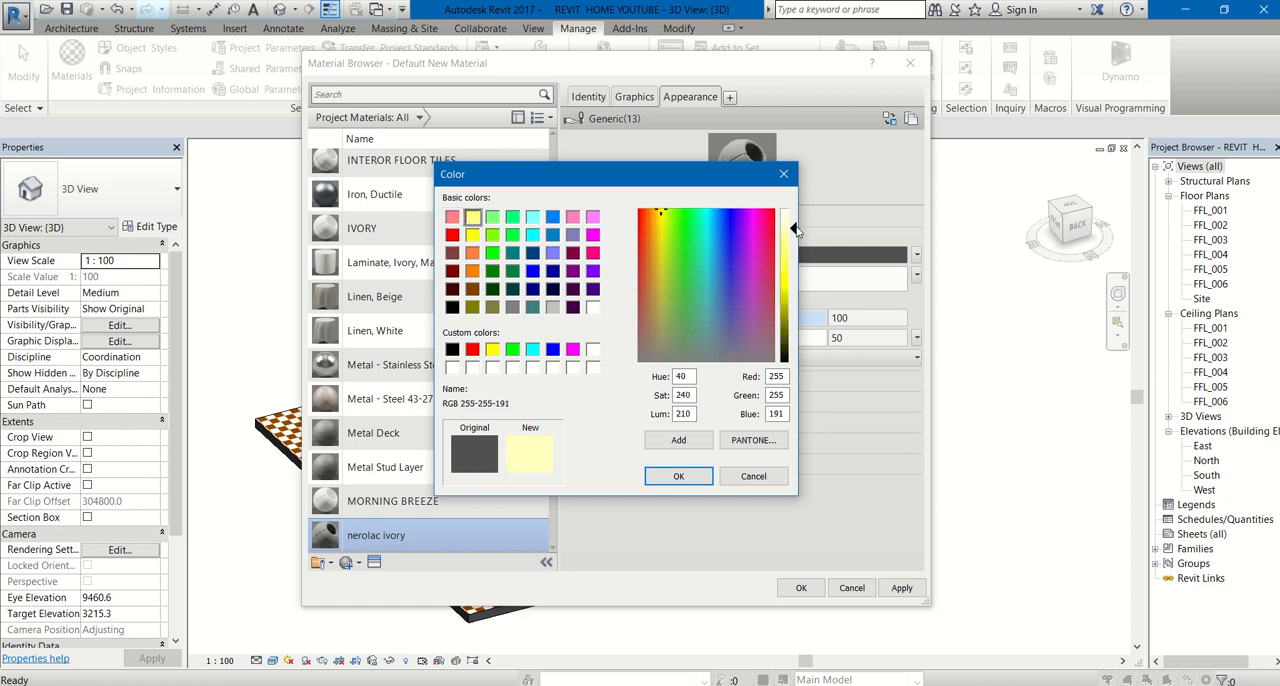
{"action": "left_click_drag", "start_coordinate": [796, 226], "coordinate": [796, 215]}
{"action": "mouse_move", "coordinate": [652, 223]}
{"action": "left_mouse_down"}
{"action": "mouse_move", "coordinate": [681, 211]}
{"action": "mouse_move", "coordinate": [659, 213]}
{"action": "left_mouse_up"}
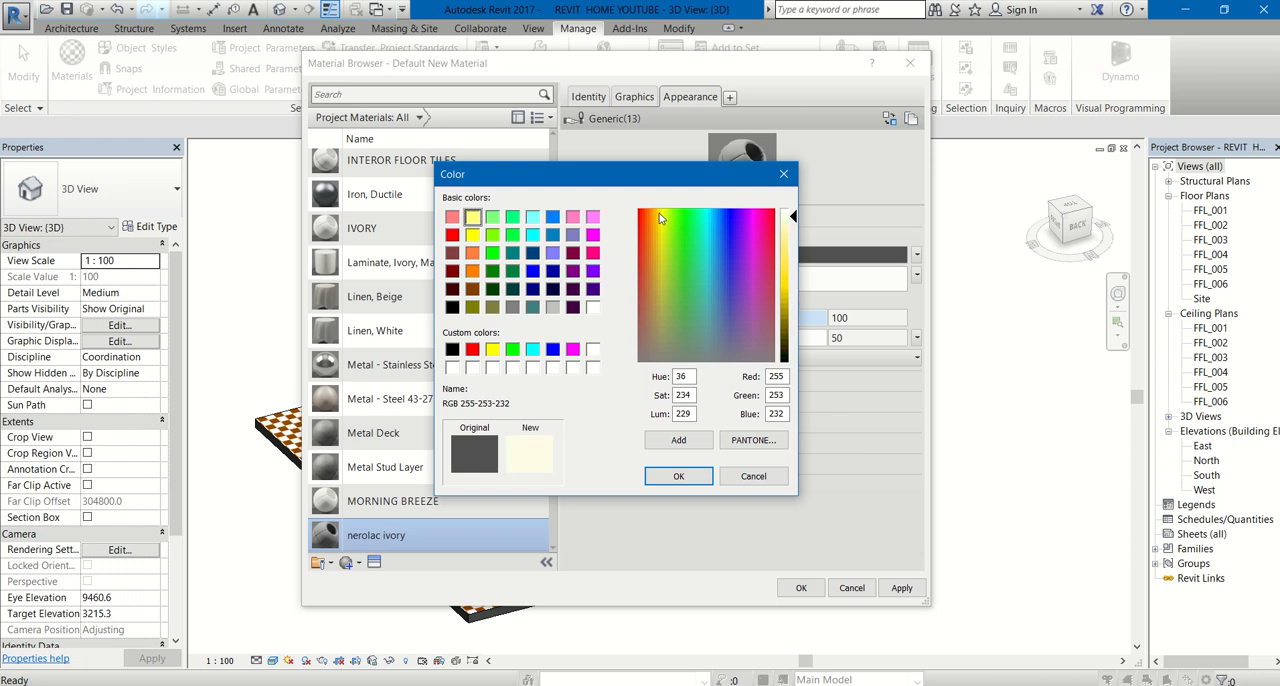
{"action": "left_click", "coordinate": [791, 217]}
{"action": "left_click", "coordinate": [678, 476]}
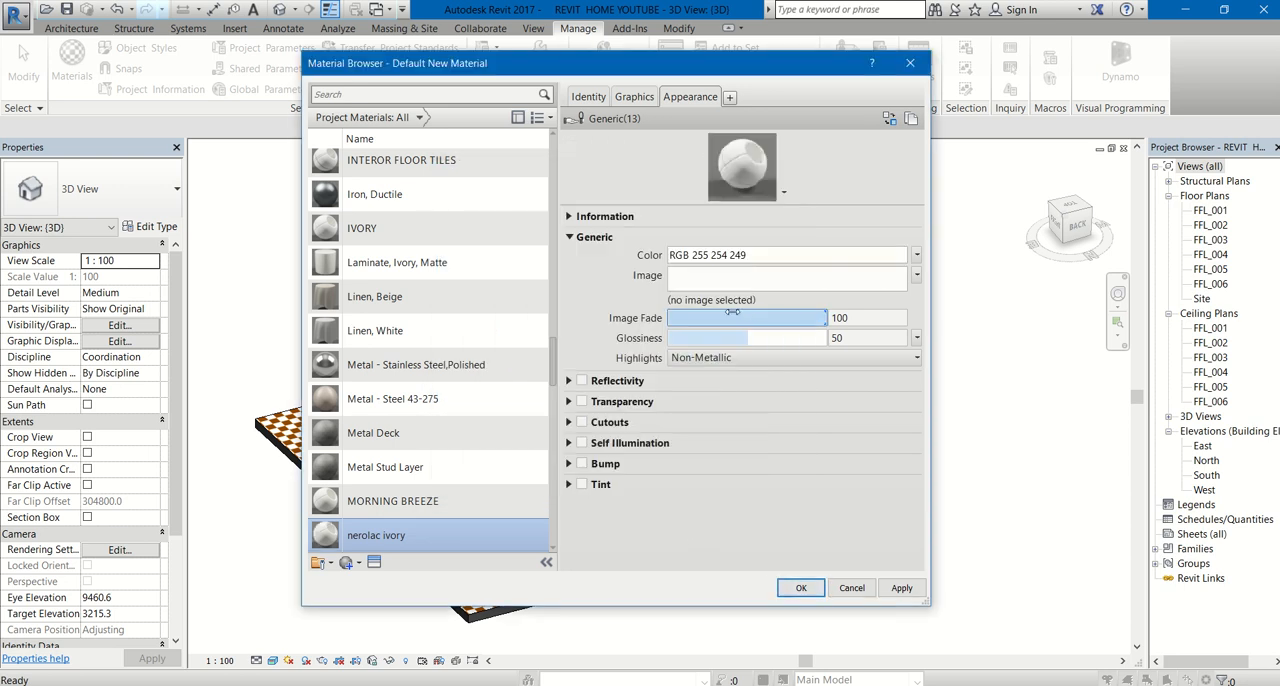
{"action": "left_click", "coordinate": [810, 592]}
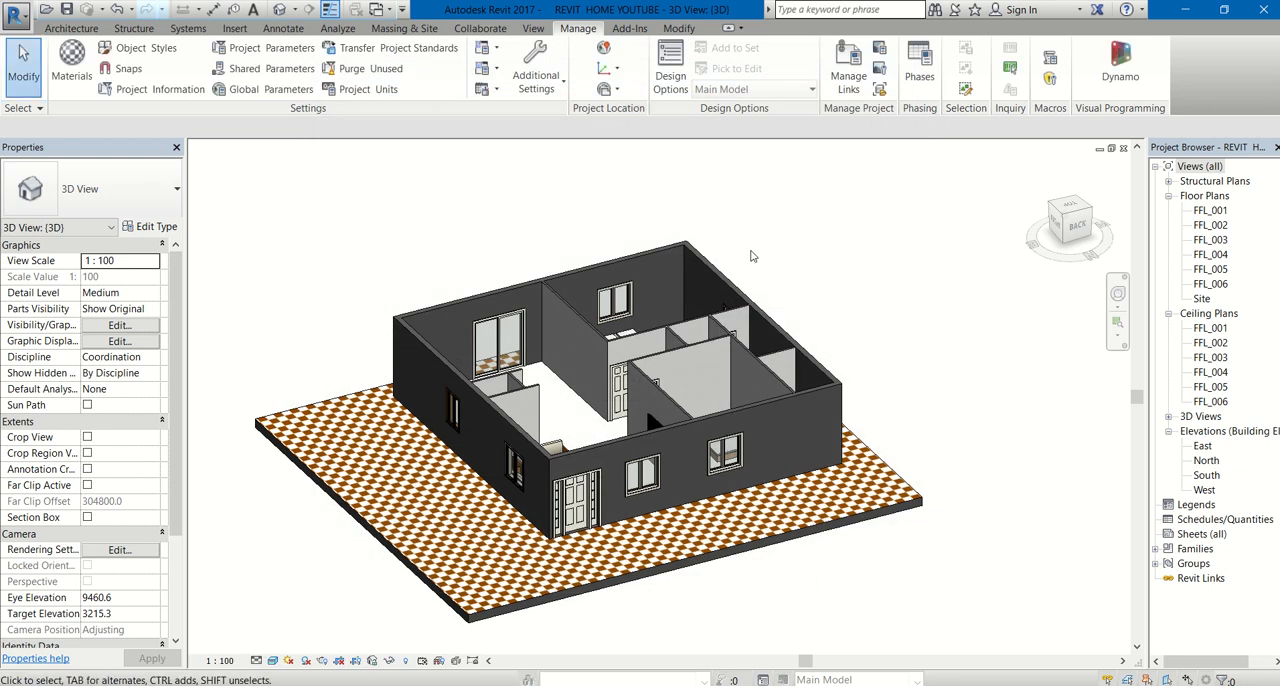
- Activate the Paint tool and choose nerolac ivory as the material to apply
{"action": "left_click", "coordinate": [680, 30]}
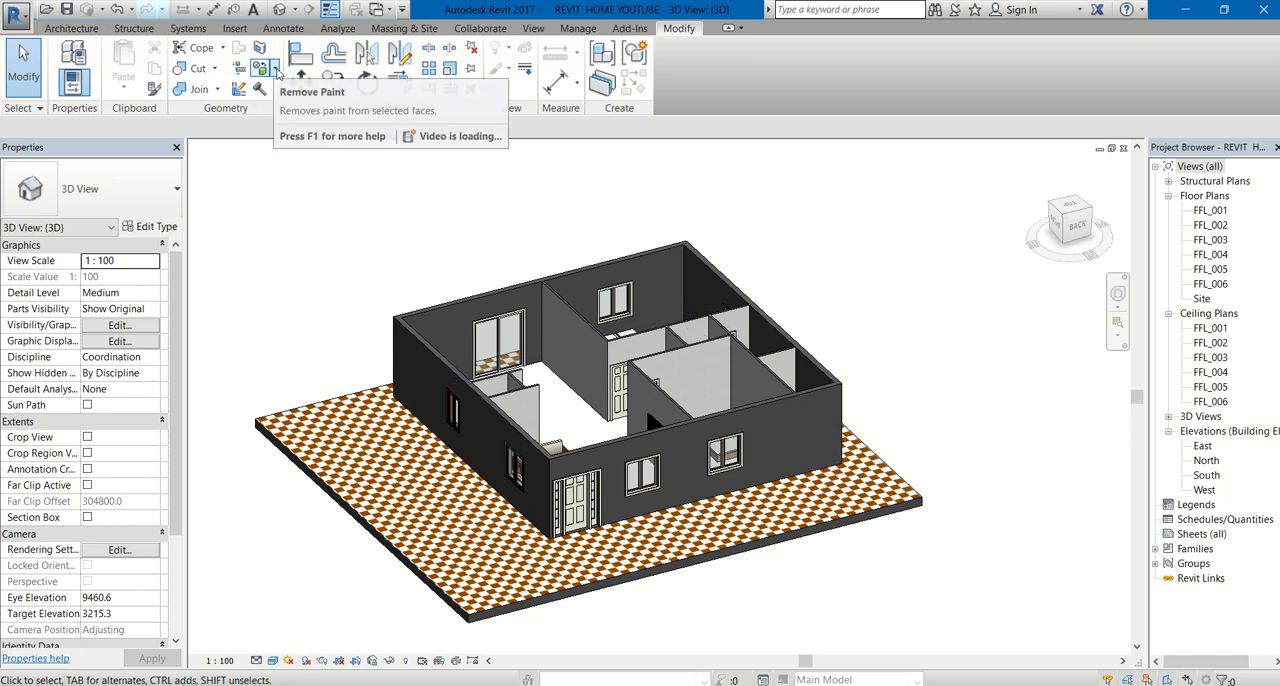
{"action": "left_click", "coordinate": [276, 71]}
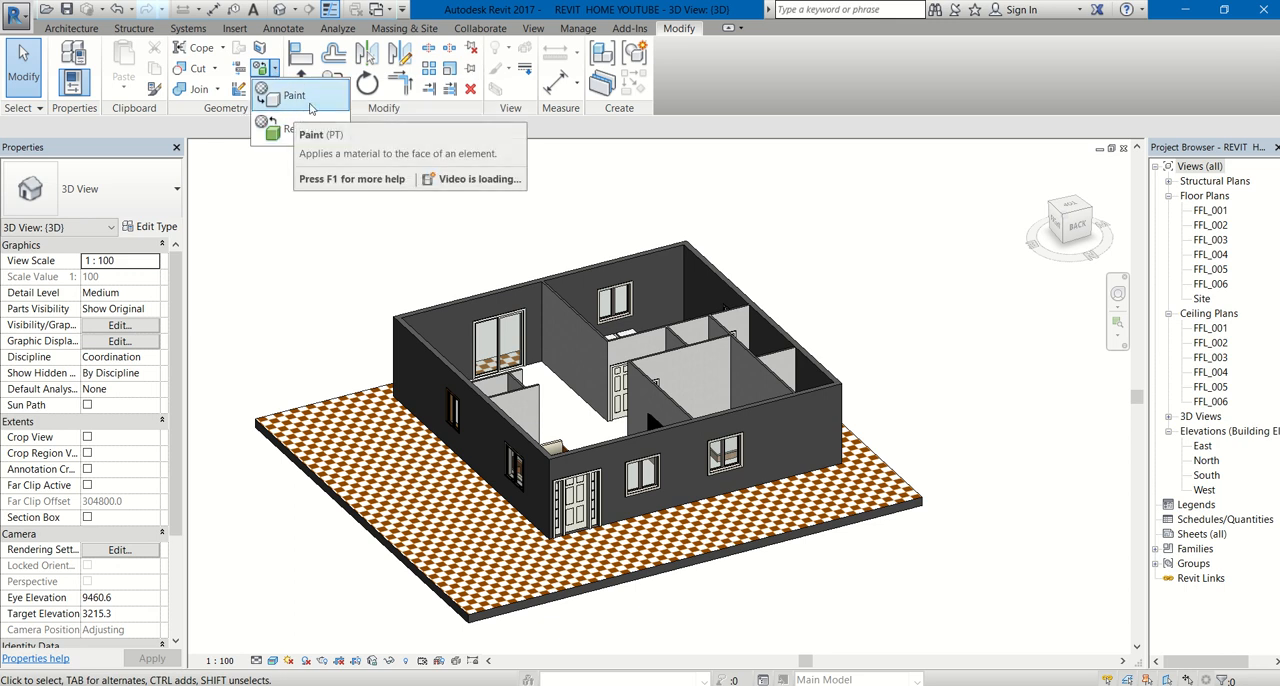
{"action": "left_click", "coordinate": [311, 108]}
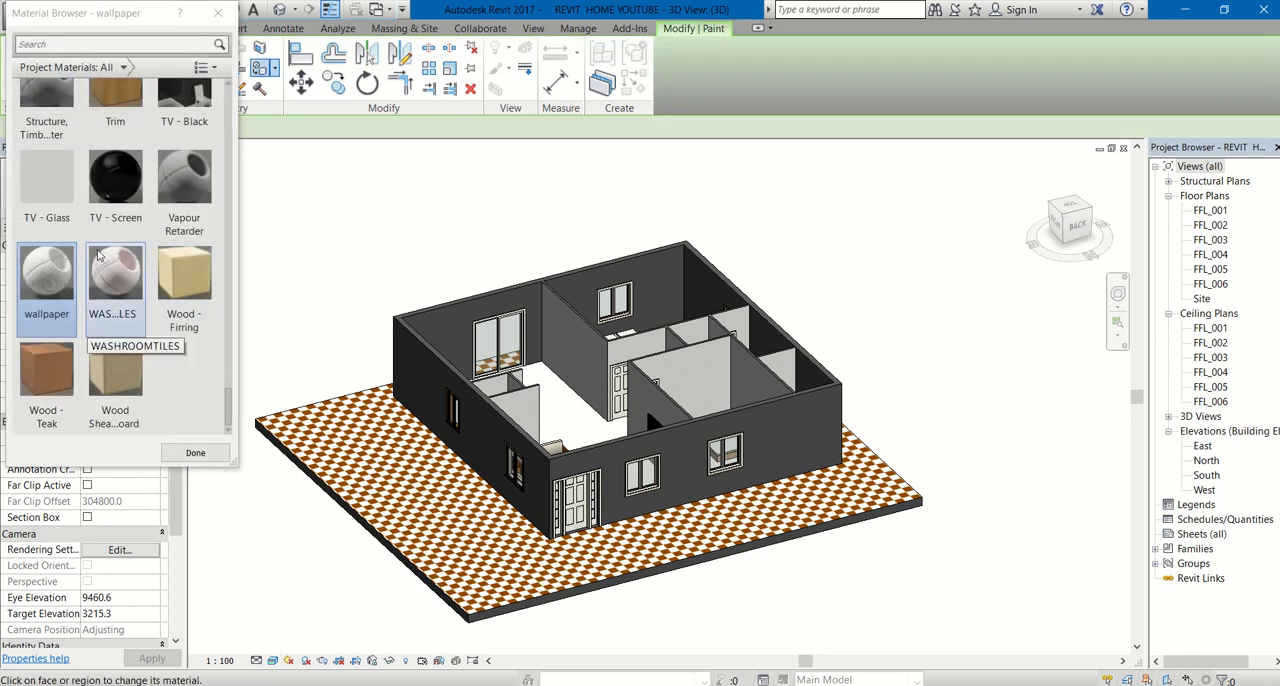
{"action": "scroll", "coordinate": [100, 255], "scroll_direction": "up", "scroll_amount": 5}
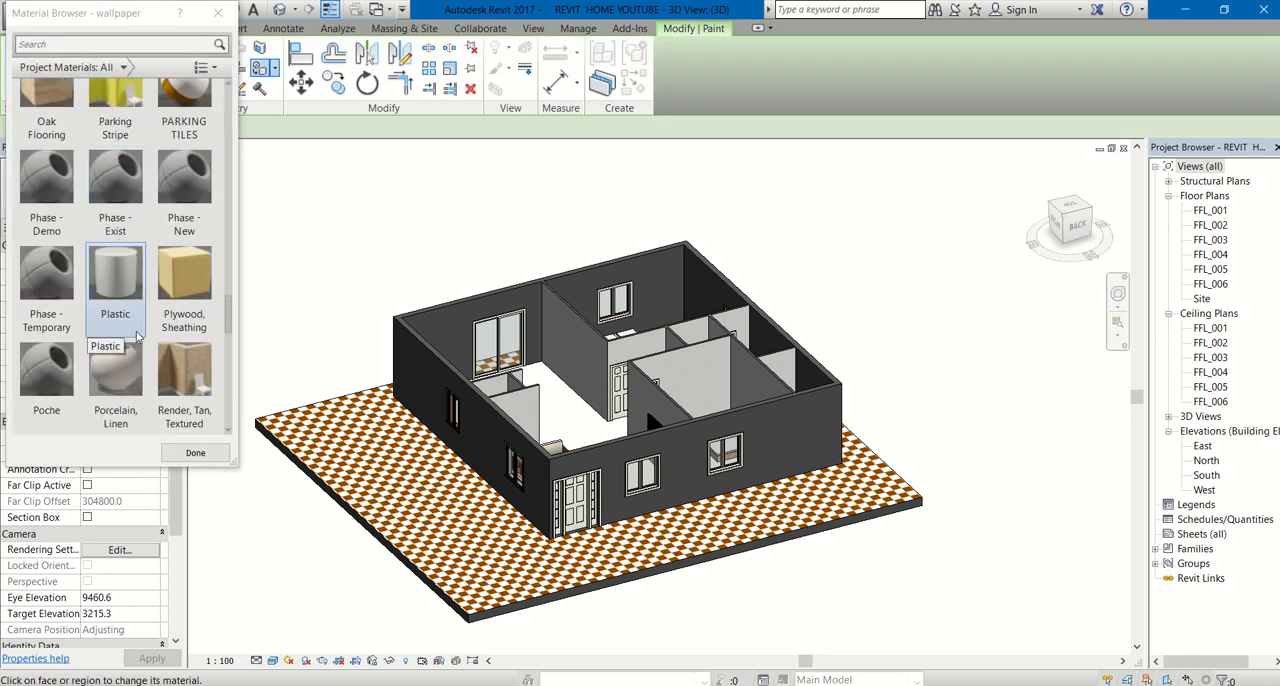
{"action": "scroll", "coordinate": [135, 320], "scroll_direction": "up", "scroll_amount": 6}
{"action": "scroll", "coordinate": [130, 291], "scroll_direction": "down", "scroll_amount": 2}
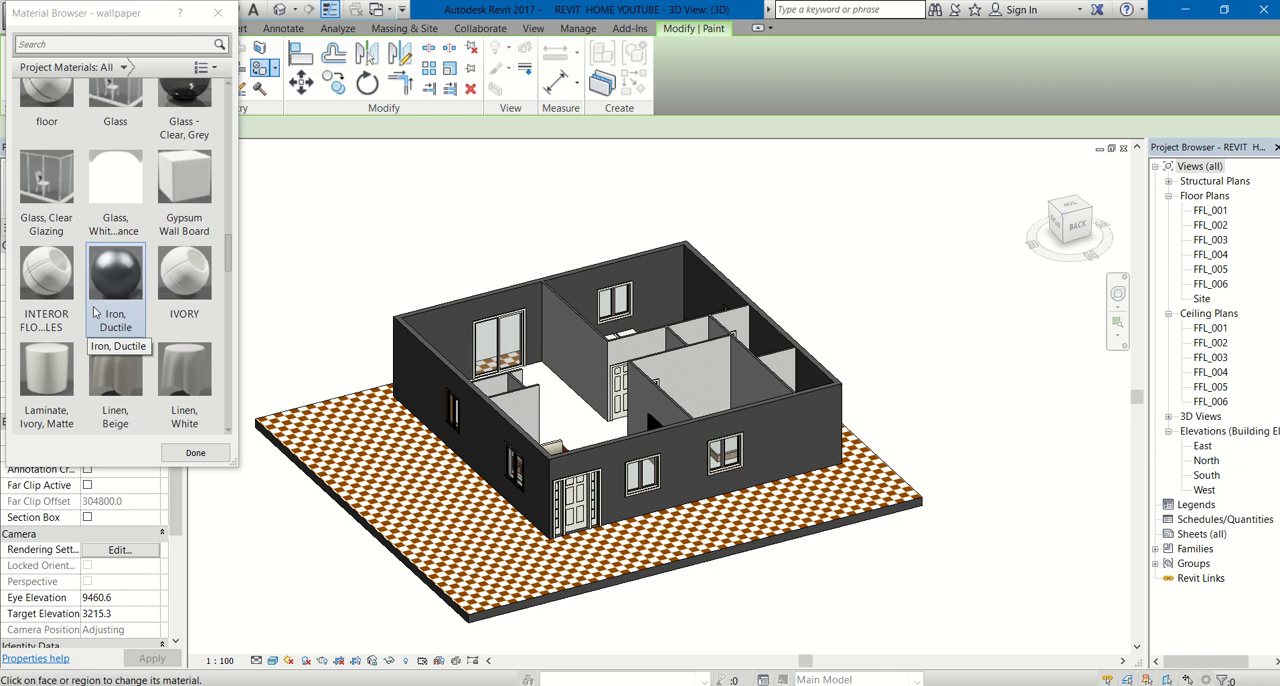
{"action": "scroll", "coordinate": [153, 257], "scroll_direction": "up", "scroll_amount": 5}
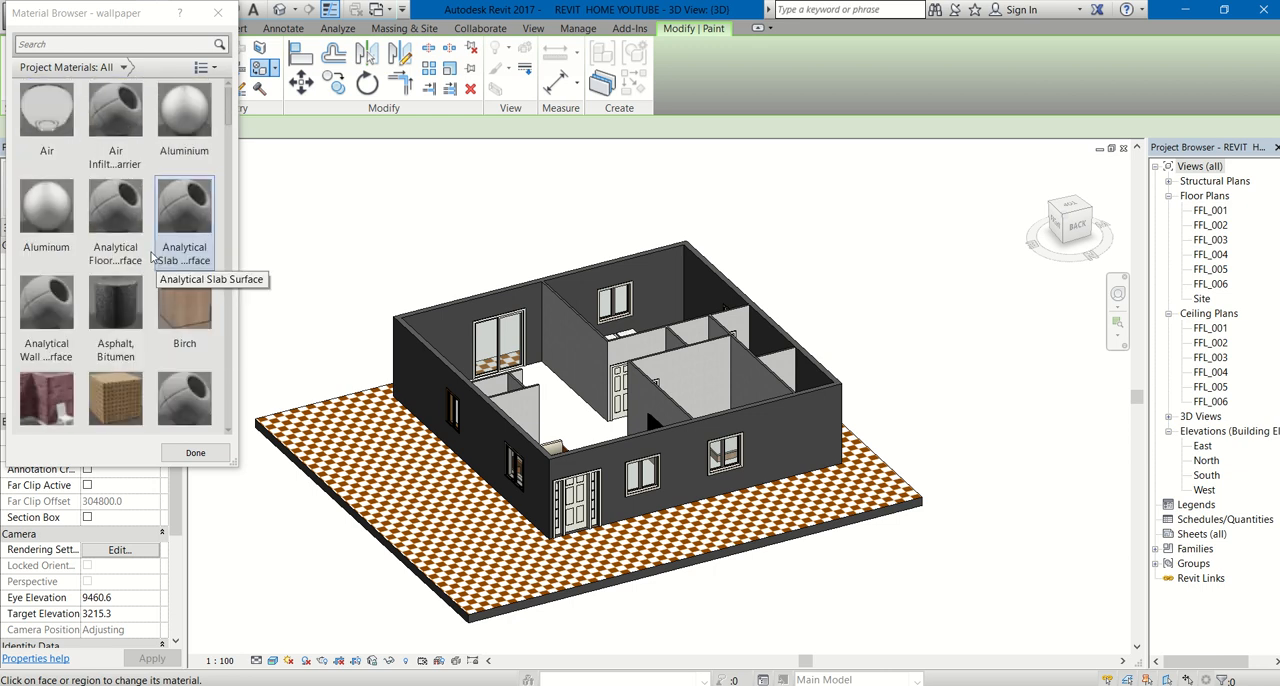
{"action": "scroll", "coordinate": [148, 262], "scroll_direction": "down", "scroll_amount": 4}
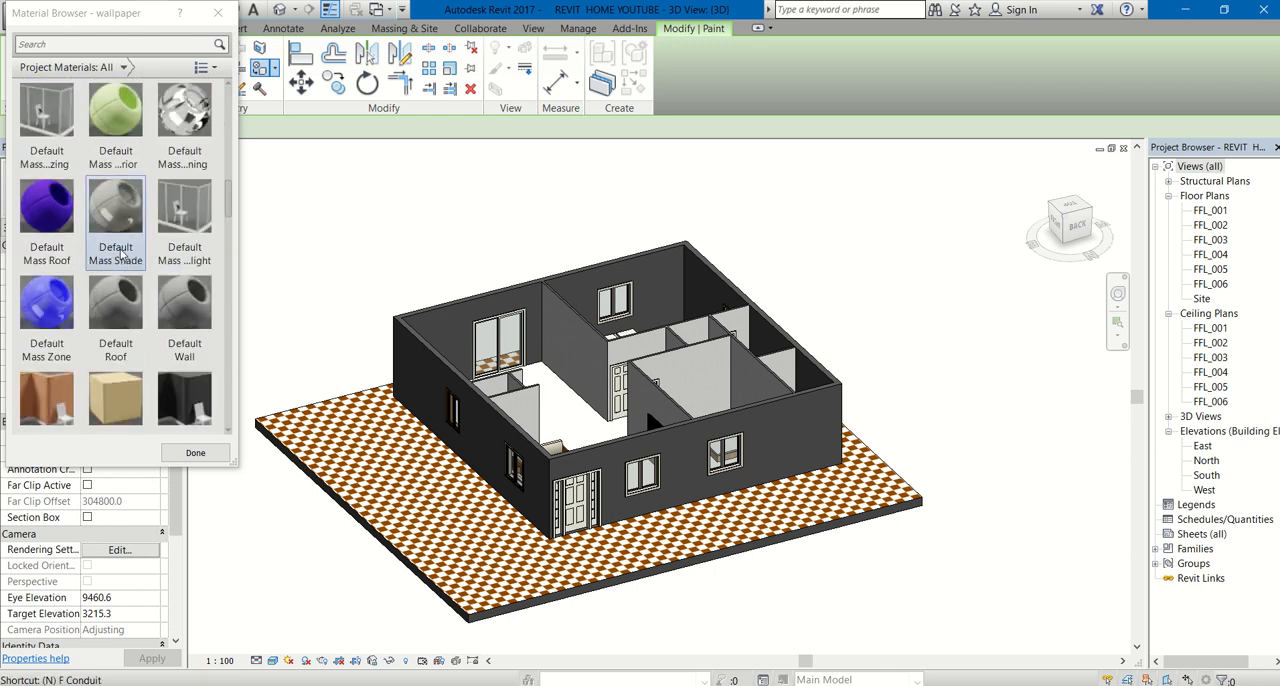
{"action": "scroll", "coordinate": [120, 255], "scroll_direction": "down", "scroll_amount": 3}
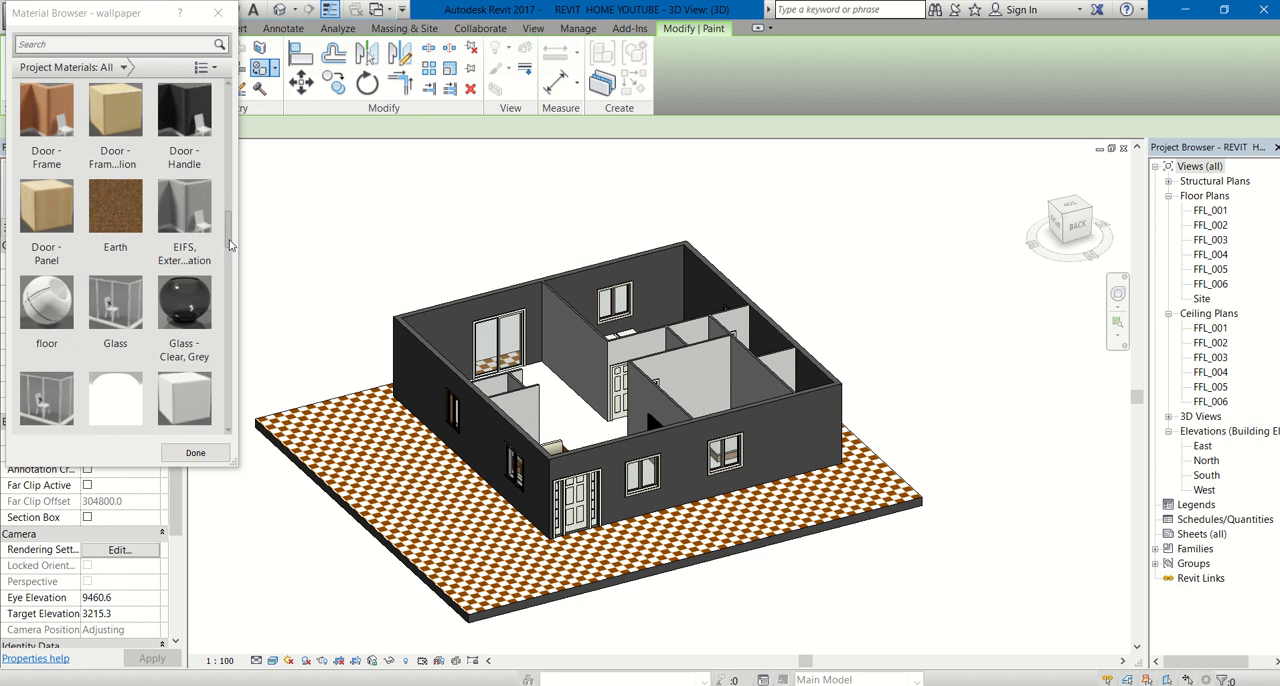
{"action": "left_click_drag", "start_coordinate": [229, 245], "coordinate": [225, 313]}
{"action": "left_click", "coordinate": [178, 193]}
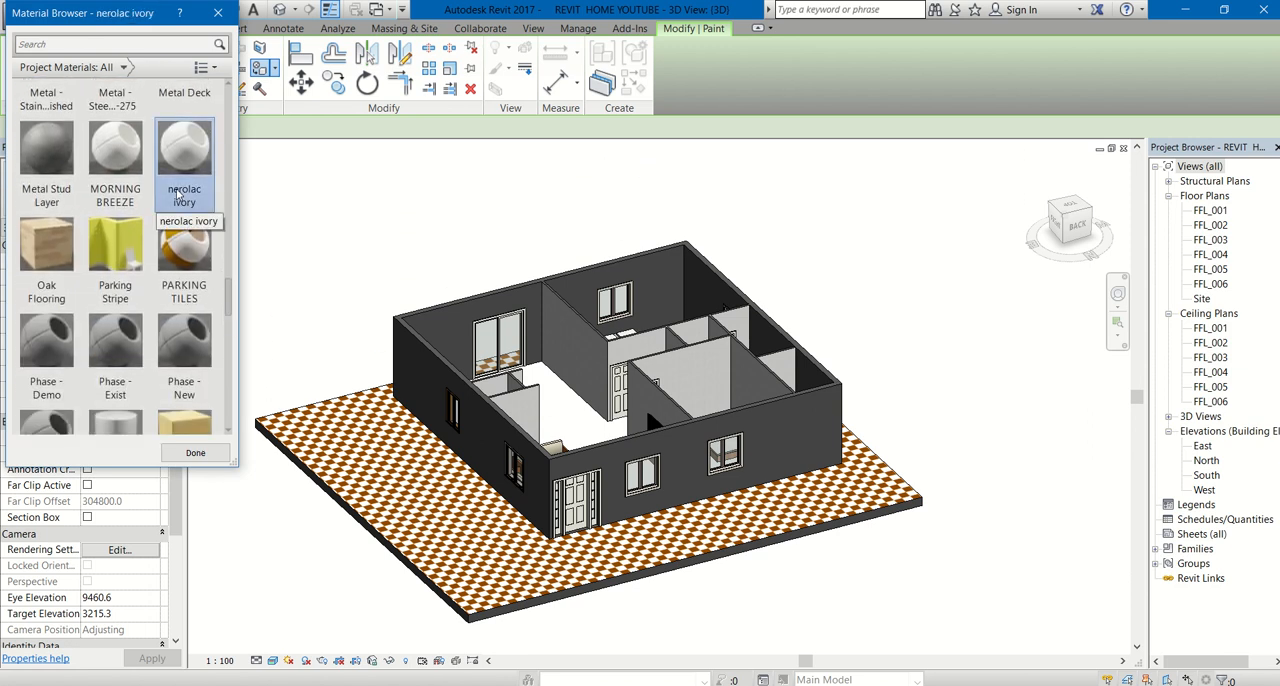
- Paint the front wall's inner face, the visible partition faces, and the outer faces of the entrance wall and adjoining side wall
{"action": "left_click", "coordinate": [578, 298]}
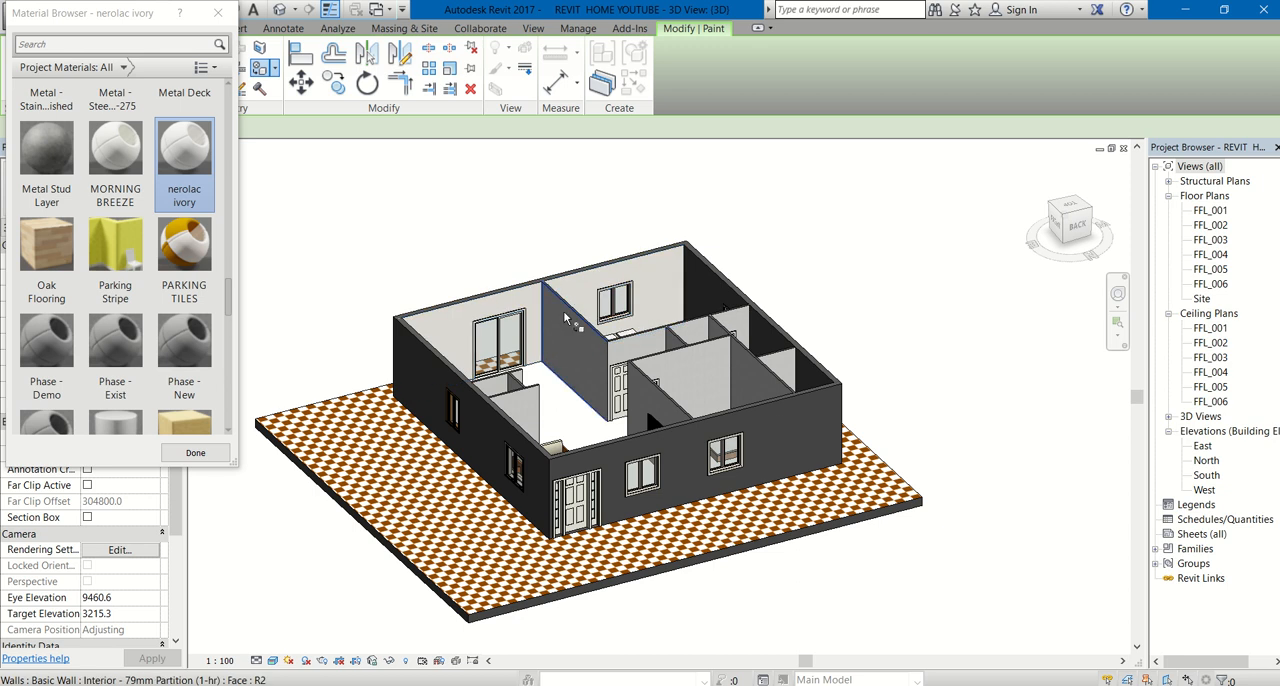
{"action": "left_click", "coordinate": [574, 322]}
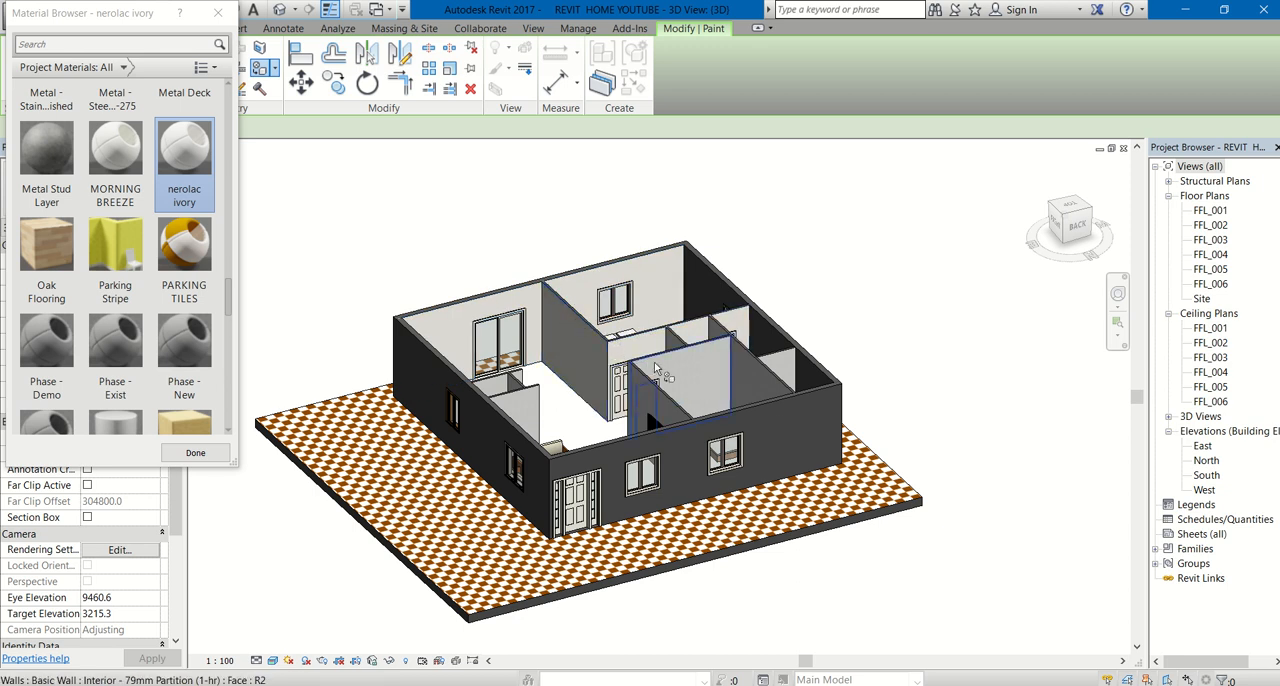
{"action": "left_click", "coordinate": [684, 375]}
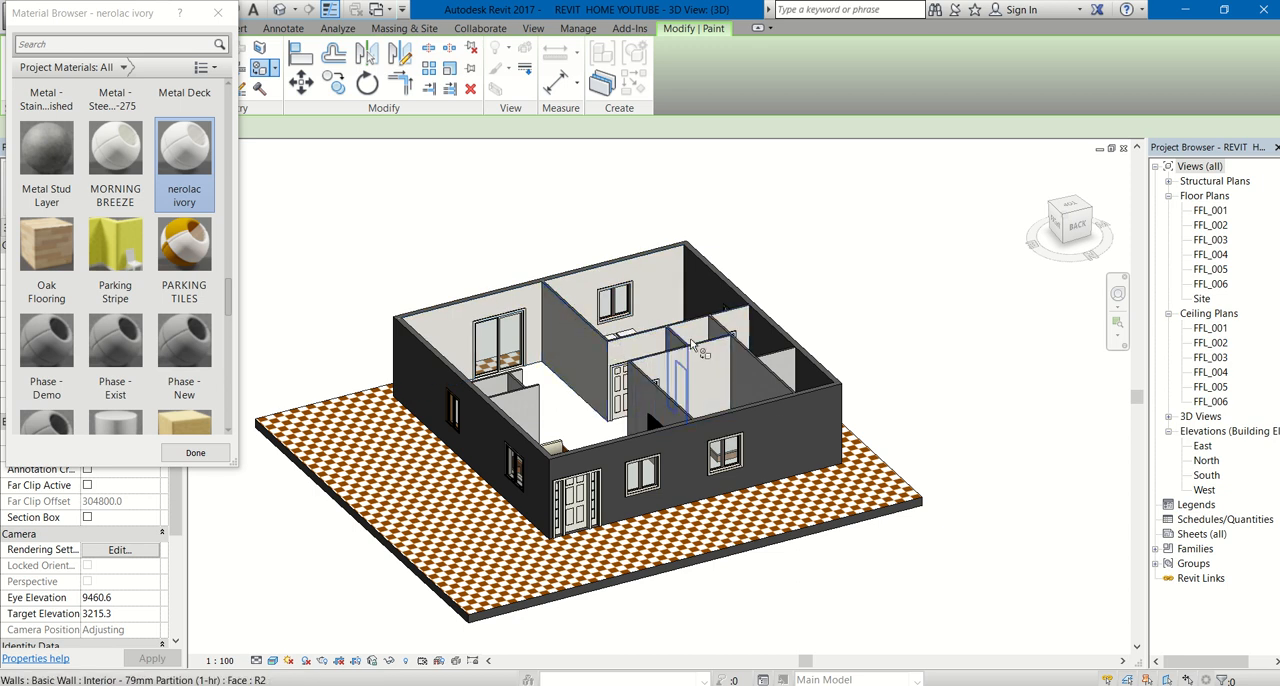
{"action": "left_click", "coordinate": [729, 381]}
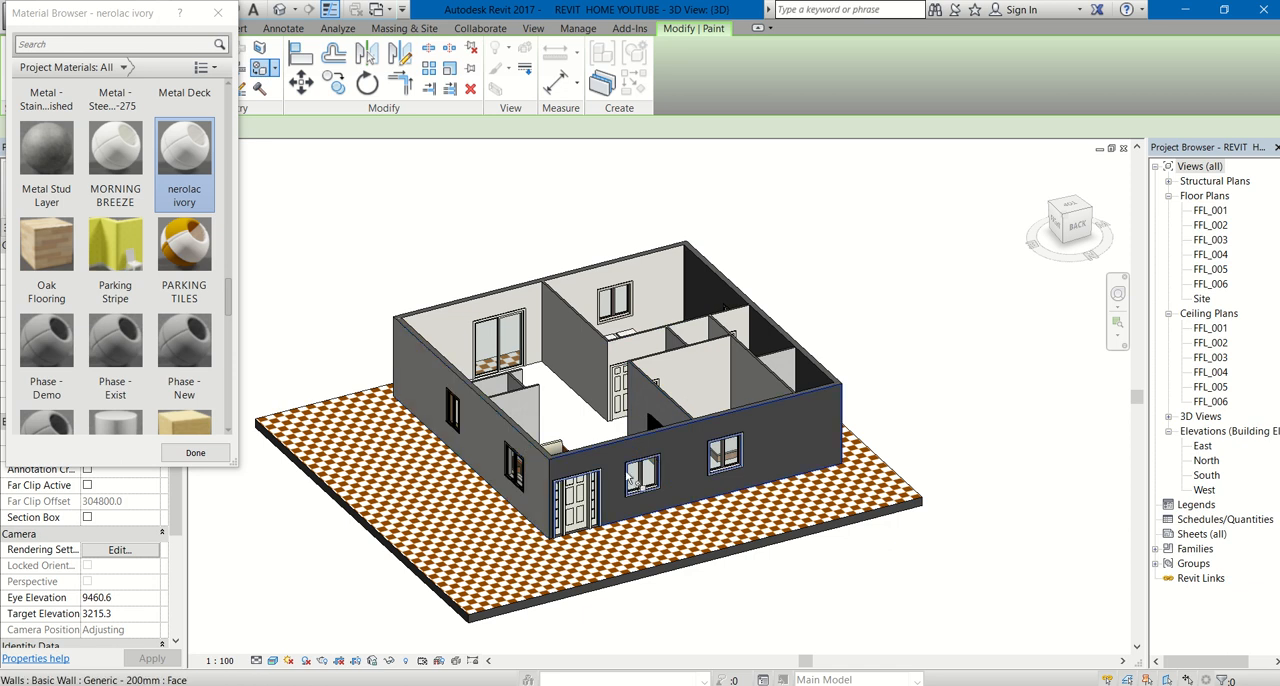
{"action": "left_click", "coordinate": [654, 451]}
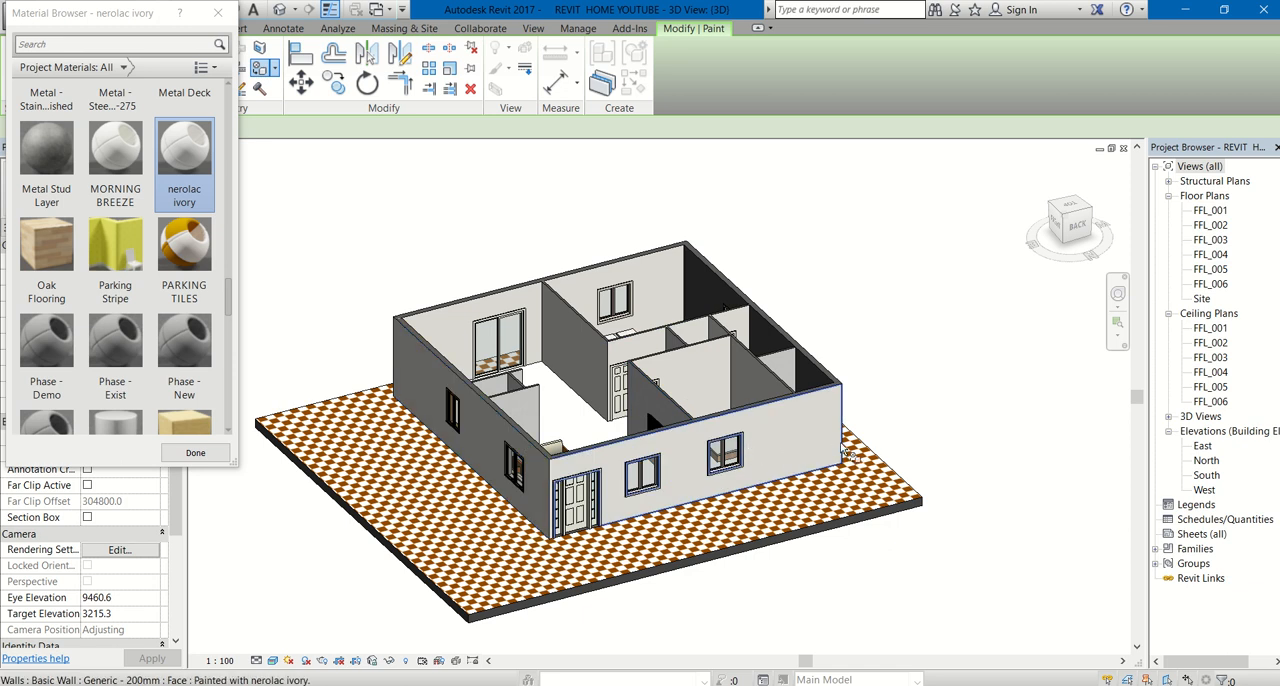
- Paint the left side wall's outer face and the opposite side wall's inner face with nerolac ivory, and dismiss the OneDrive notification
{"action": "middle_click_drag", "start_coordinate": [845, 460], "coordinate": [515, 508], "text": "shift"}
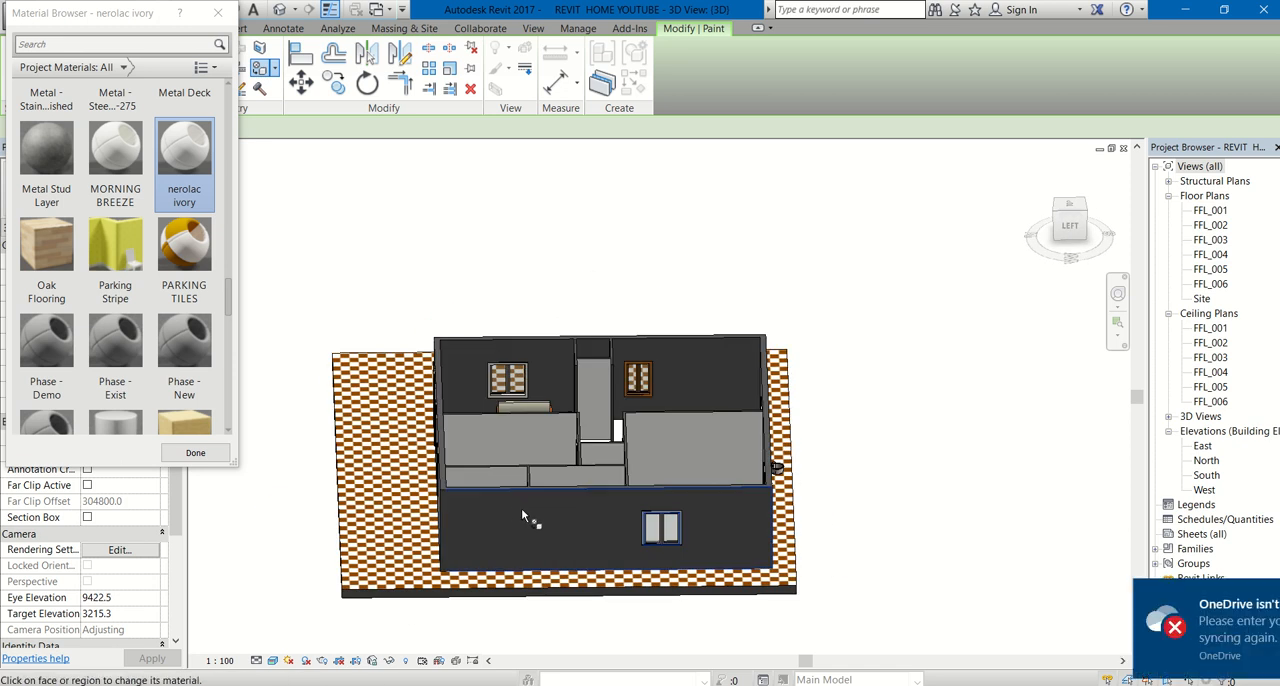
{"action": "left_click", "coordinate": [643, 500]}
{"action": "left_click", "coordinate": [700, 380]}
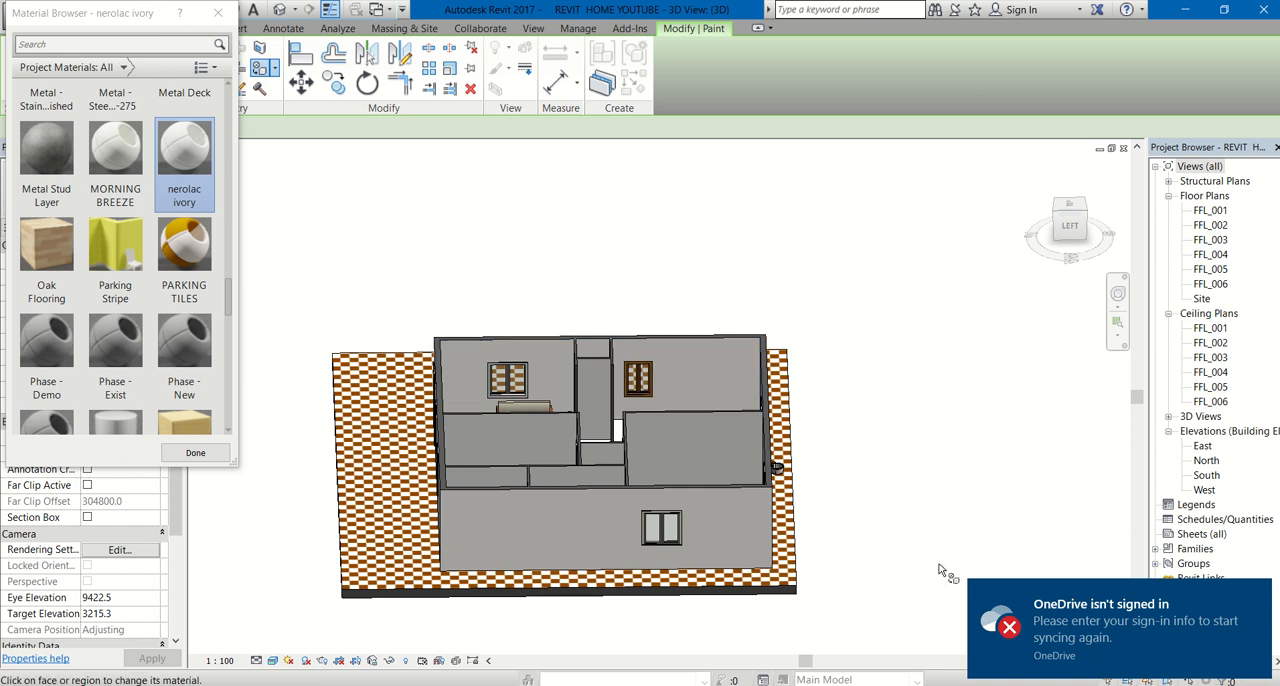
{"action": "left_click", "coordinate": [1257, 598]}
- Paint the front wall's outer face and the inner face of the entrance wall with nerolac ivory
{"action": "middle_click_drag", "start_coordinate": [934, 503], "coordinate": [660, 495], "text": "shift"}
{"action": "left_click", "coordinate": [660, 495]}
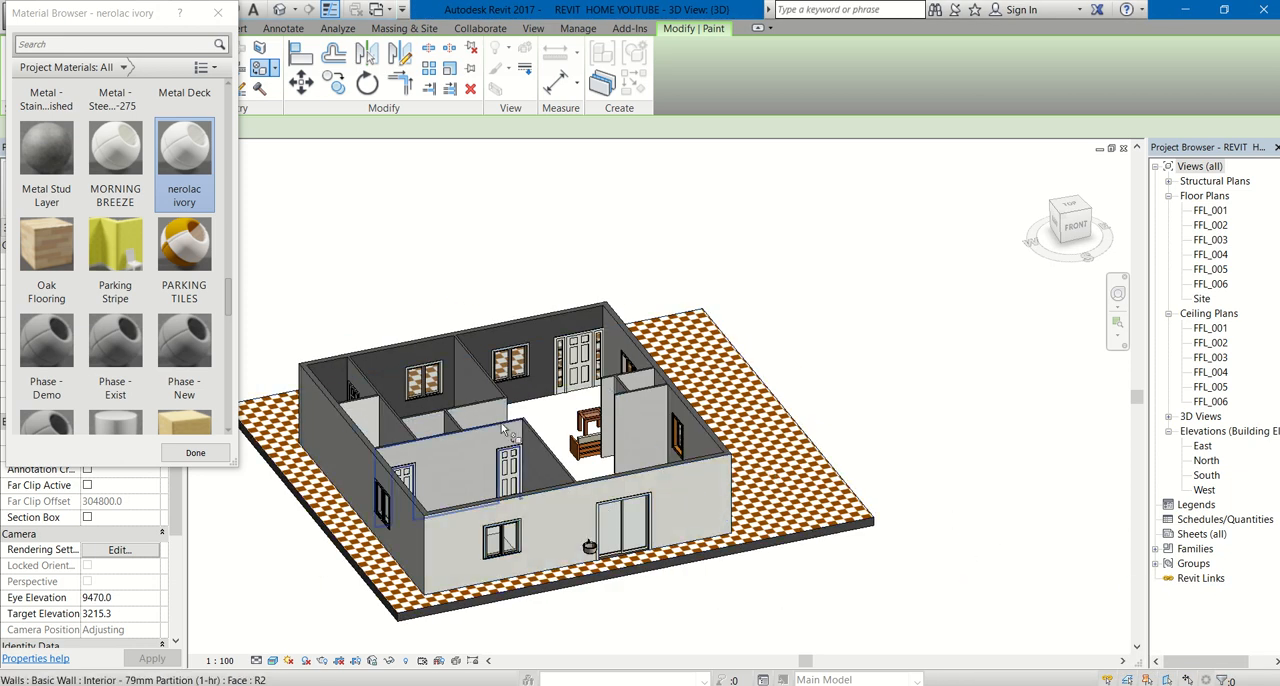
{"action": "left_click", "coordinate": [400, 395]}
{"action": "middle_click_drag", "start_coordinate": [655, 413], "coordinate": [370, 310], "text": "shift"}
{"action": "middle_click_drag", "start_coordinate": [516, 297], "coordinate": [700, 380], "text": "shift"}
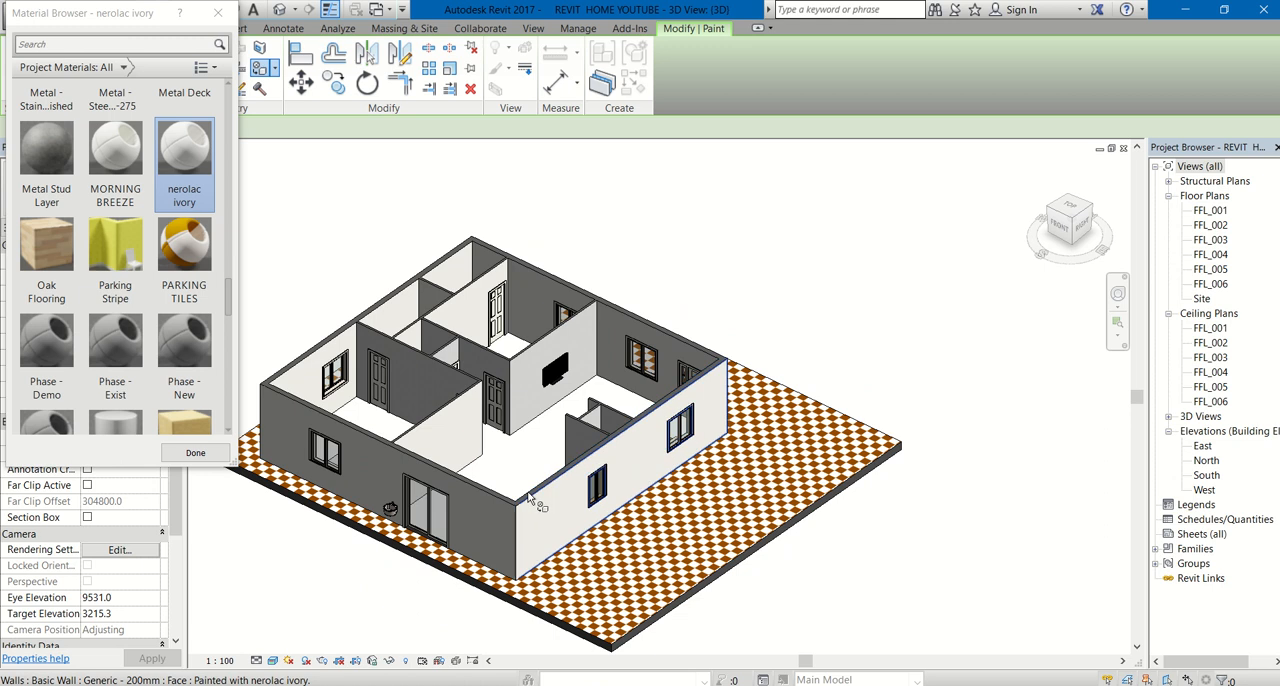
- Examine the bedroom and bathroom partition faces from several angles to check their paint coverage
{"action": "scroll", "coordinate": [525, 500], "scroll_direction": "down", "scroll_amount": 1}
{"action": "scroll", "coordinate": [444, 370], "scroll_direction": "up", "scroll_amount": 3}
{"action": "middle_click_drag", "start_coordinate": [444, 370], "coordinate": [496, 512], "text": "shift"}
{"action": "scroll", "coordinate": [489, 488], "scroll_direction": "up", "scroll_amount": 2}
{"action": "scroll", "coordinate": [678, 274], "scroll_direction": "up", "scroll_amount": 2}
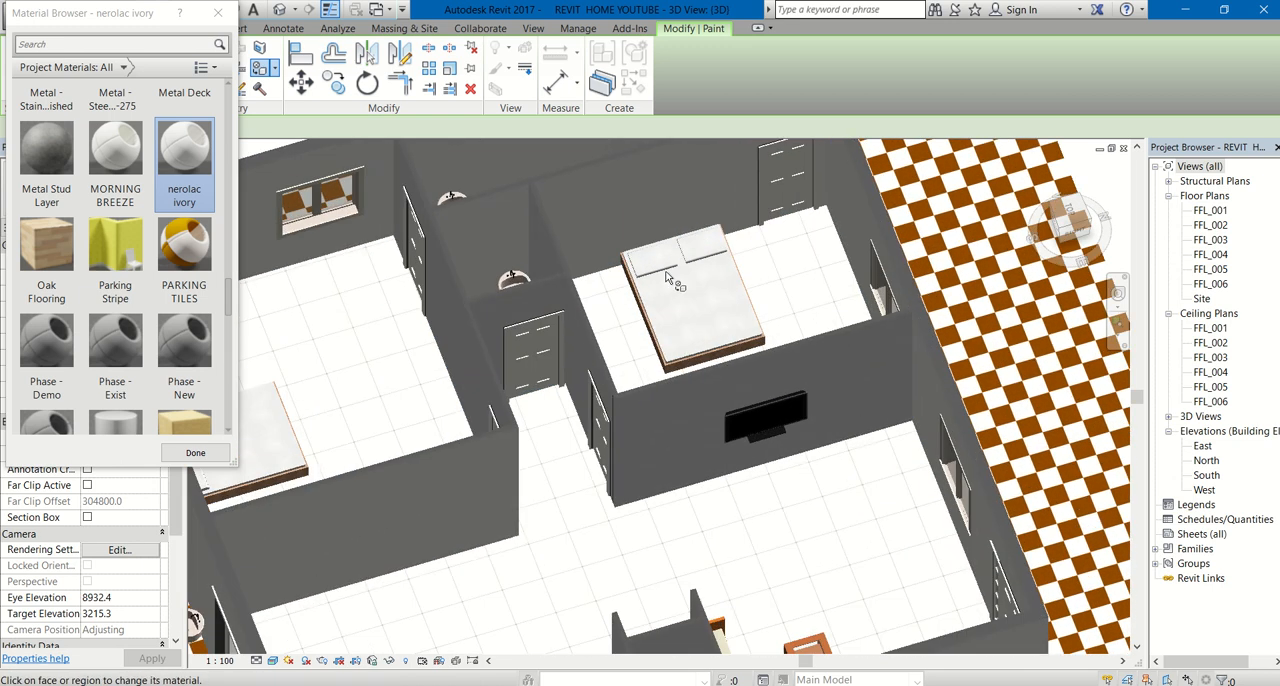
{"action": "mouse_move", "coordinate": [607, 360]}
{"action": "middle_mouse_down", "text": "shift"}
{"action": "mouse_move", "coordinate": [610, 276]}
{"action": "mouse_move", "coordinate": [752, 261]}
{"action": "middle_mouse_up", "text": "shift"}
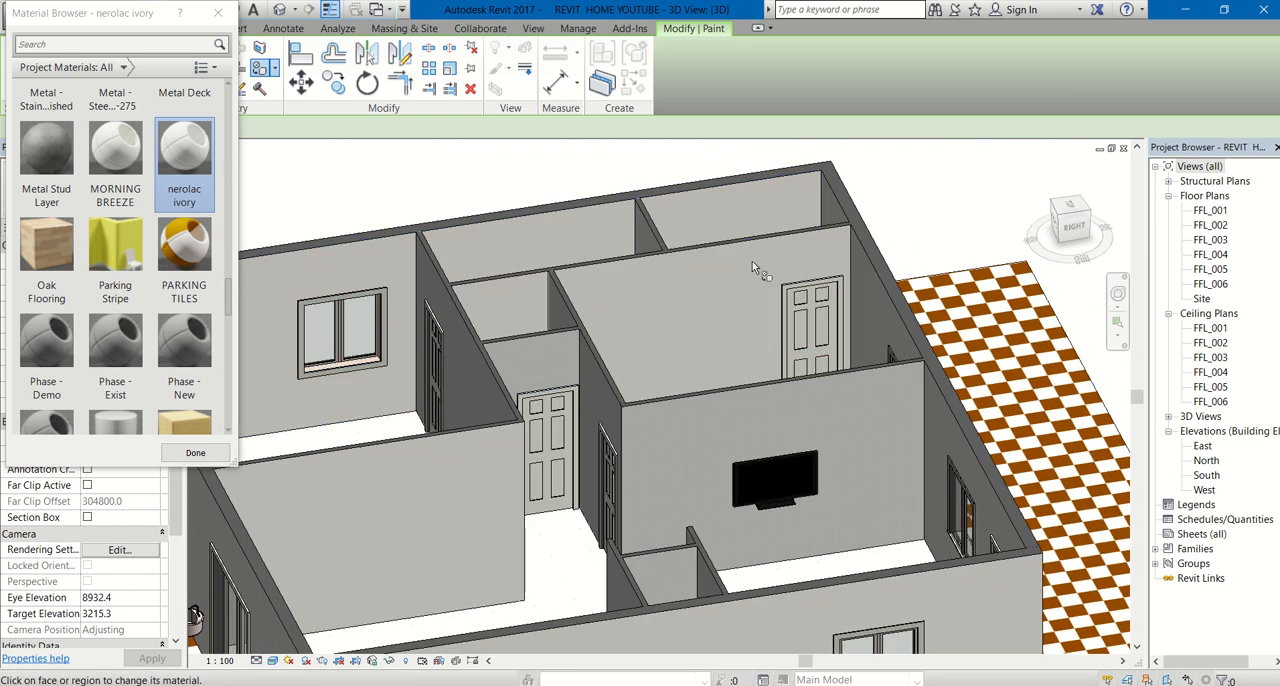
{"action": "scroll", "coordinate": [665, 312], "scroll_direction": "up", "scroll_amount": 2}
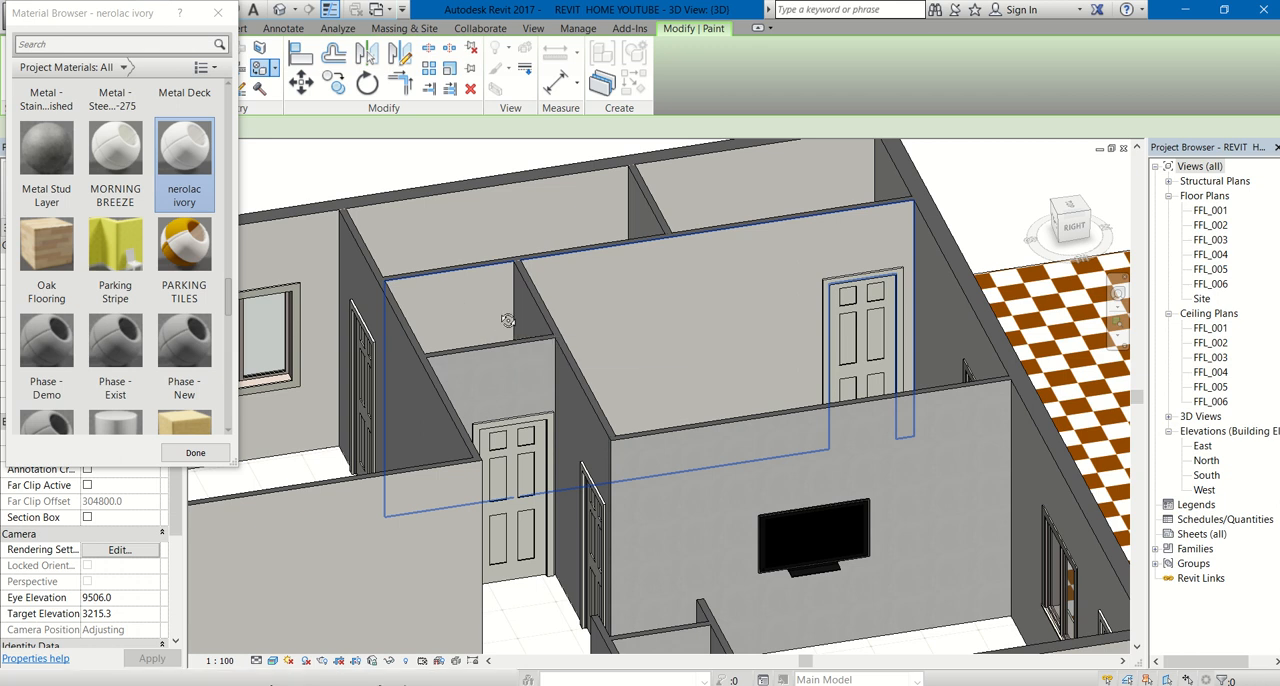
{"action": "middle_click_drag", "start_coordinate": [508, 320], "coordinate": [505, 475], "text": "shift"}
{"action": "middle_click_drag", "start_coordinate": [644, 268], "coordinate": [637, 266]}
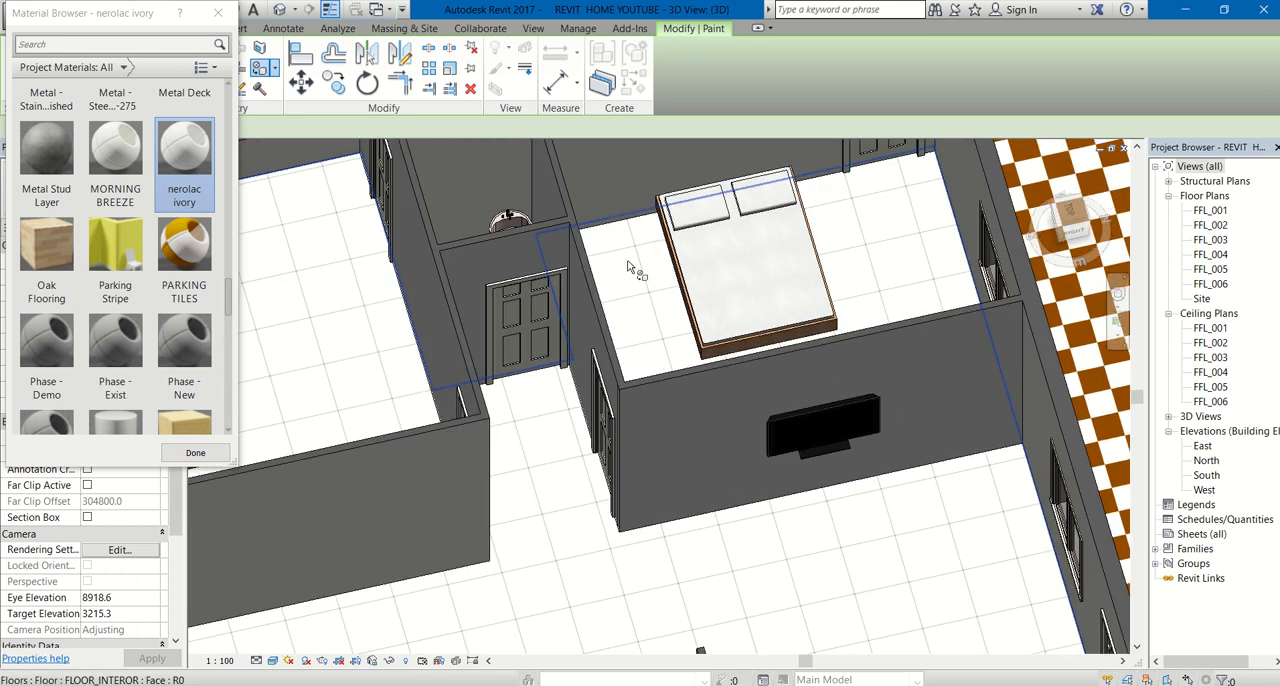
{"action": "scroll", "coordinate": [609, 367], "scroll_direction": "down", "scroll_amount": 2}
{"action": "scroll", "coordinate": [696, 198], "scroll_direction": "up", "scroll_amount": 2}
{"action": "middle_click_drag", "start_coordinate": [696, 198], "coordinate": [690, 364]}
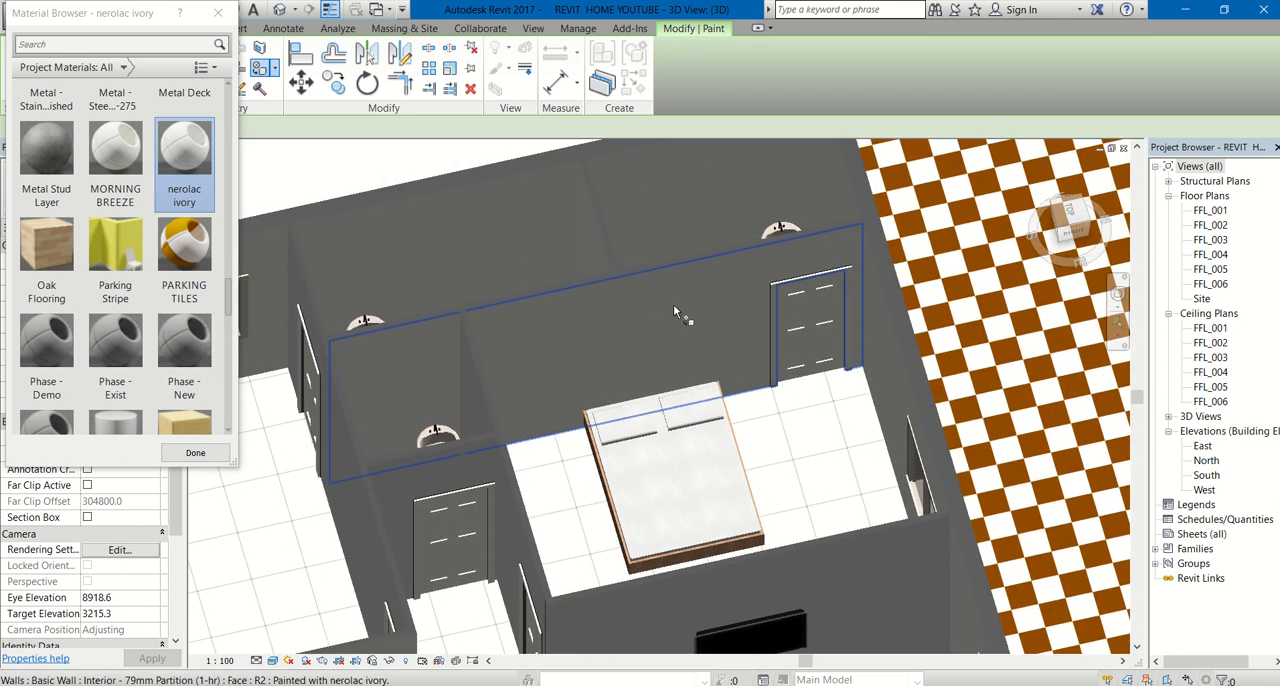
{"action": "middle_click_drag", "start_coordinate": [678, 310], "coordinate": [692, 202], "text": "shift"}
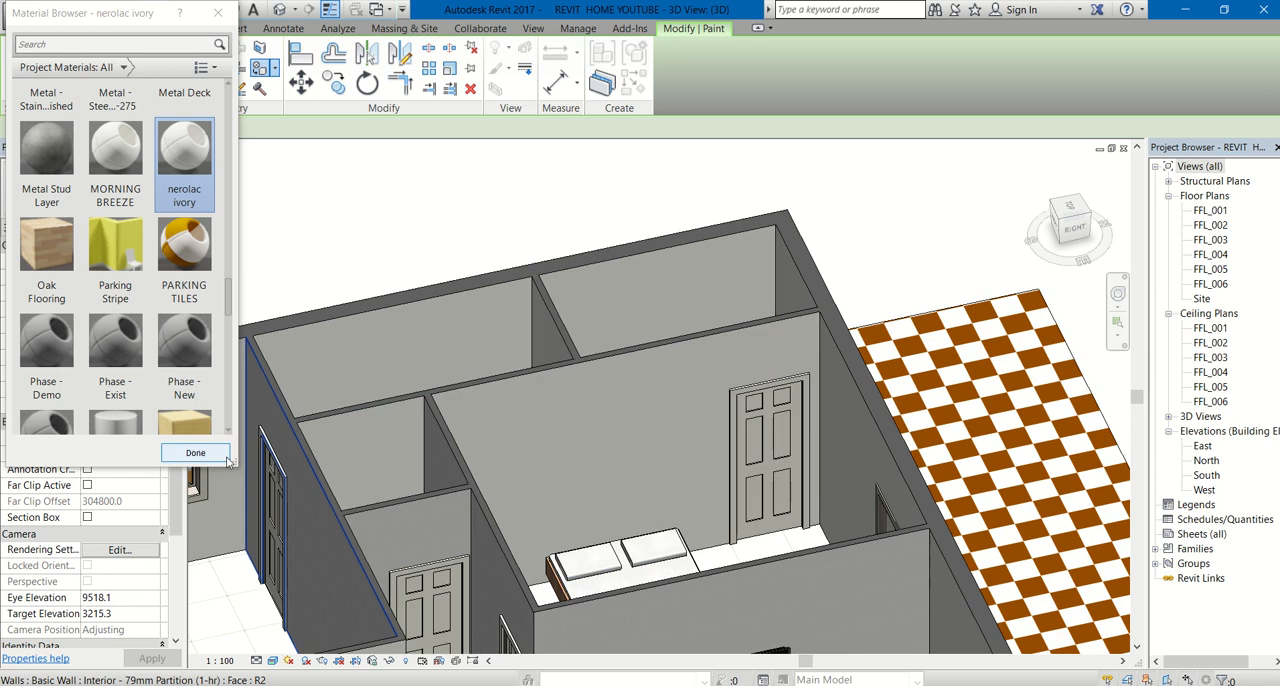
- Finish painting with nerolac ivory and remove the paint from the bedroom's rear partition face behind the bed
{"action": "left_click", "coordinate": [195, 452]}
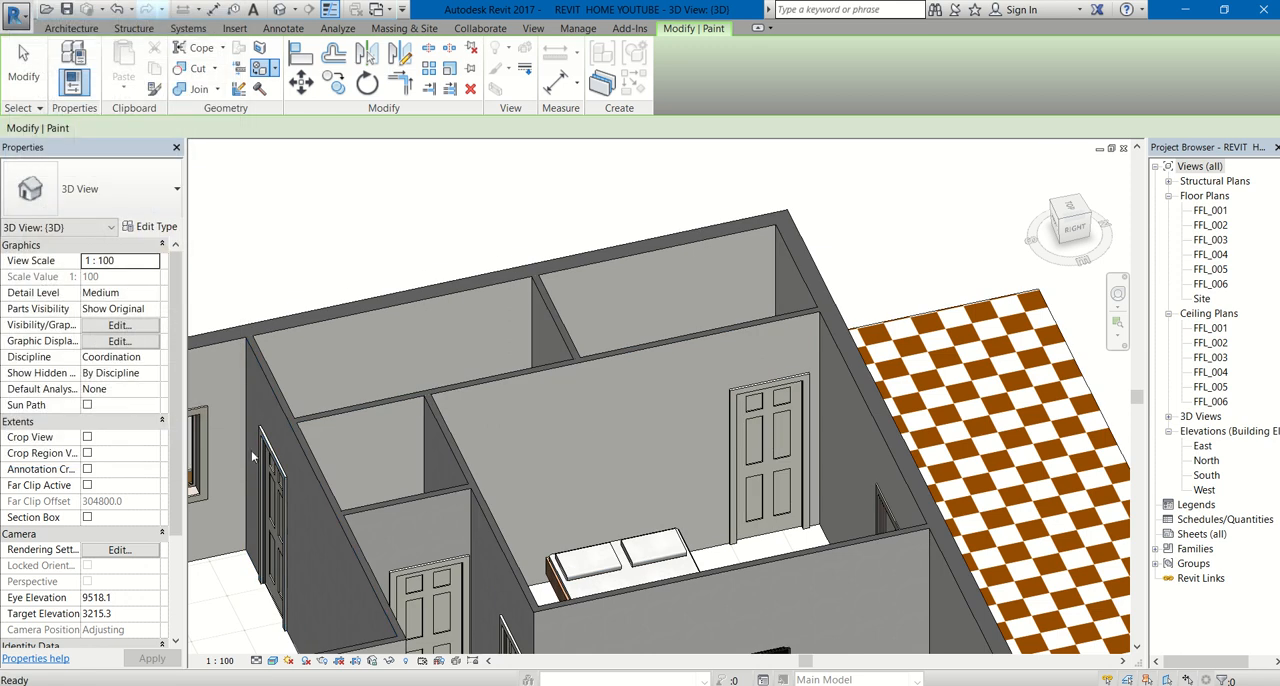
{"action": "left_click", "coordinate": [266, 88]}
{"action": "left_click", "coordinate": [300, 126]}
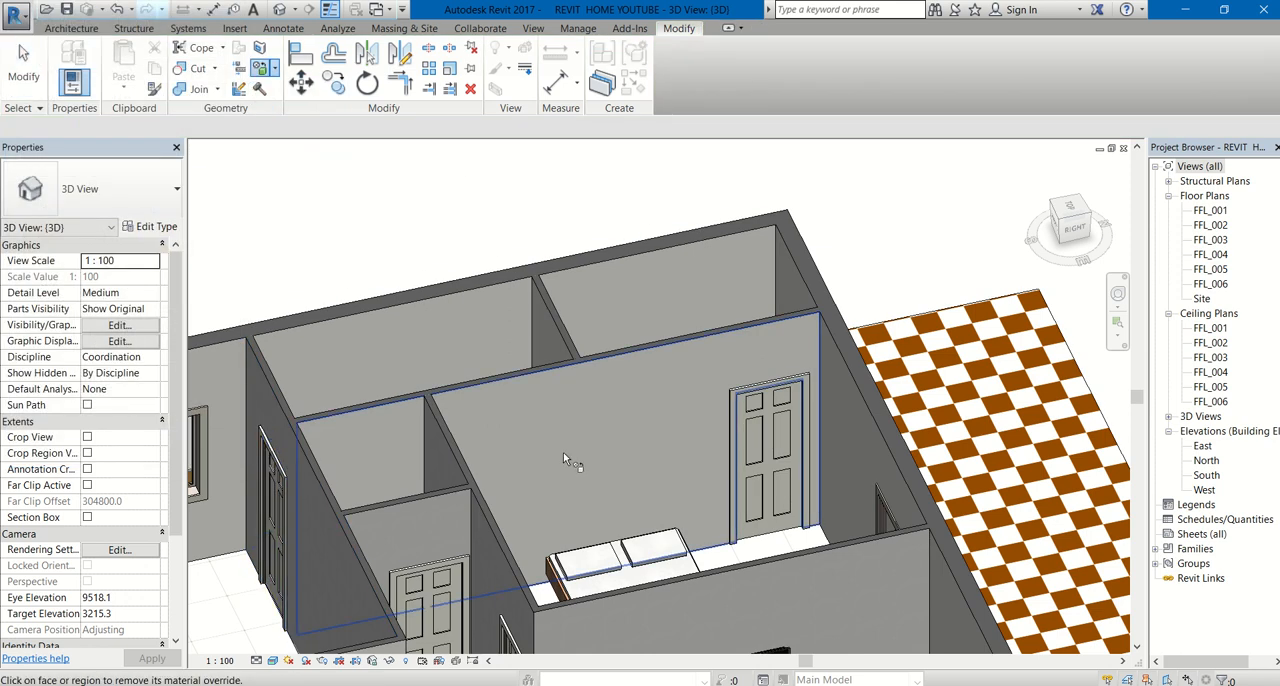
{"action": "left_click", "coordinate": [563, 452]}
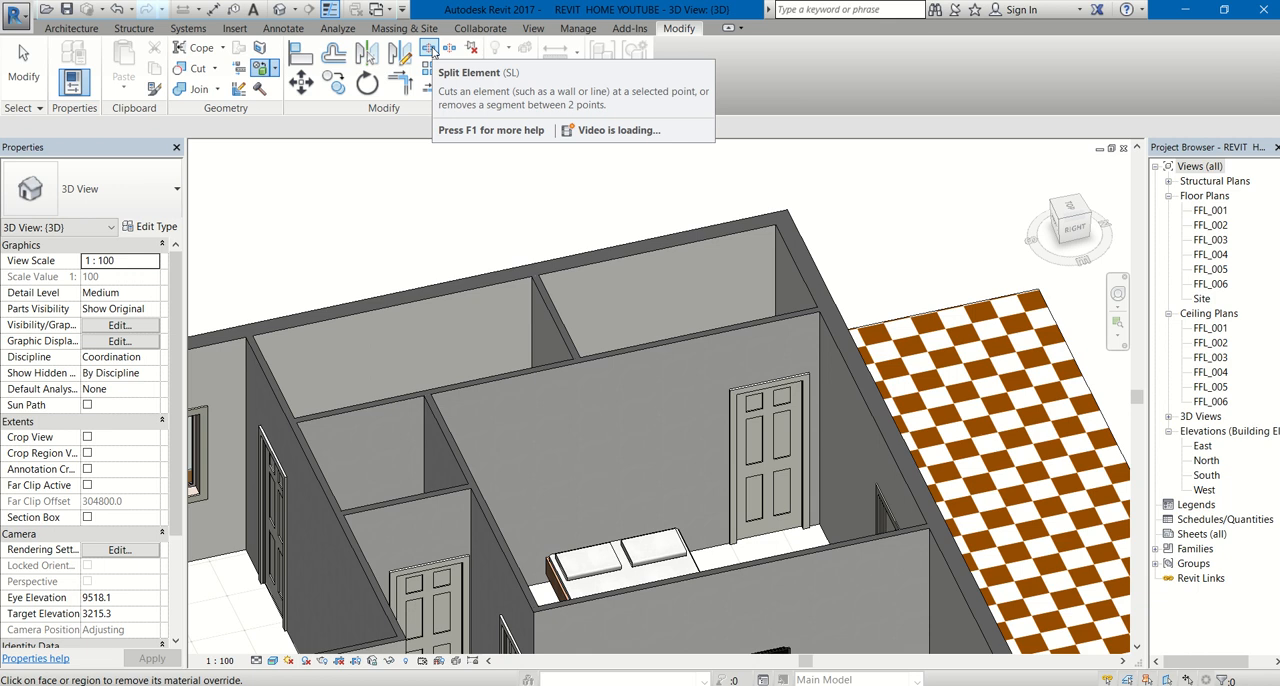
- Split the partition wall behind the bed where the adjoining bathroom wall meets it, using Split Element
{"action": "left_click", "coordinate": [429, 49]}
{"action": "scroll", "coordinate": [450, 397], "scroll_direction": "up", "scroll_amount": 2}
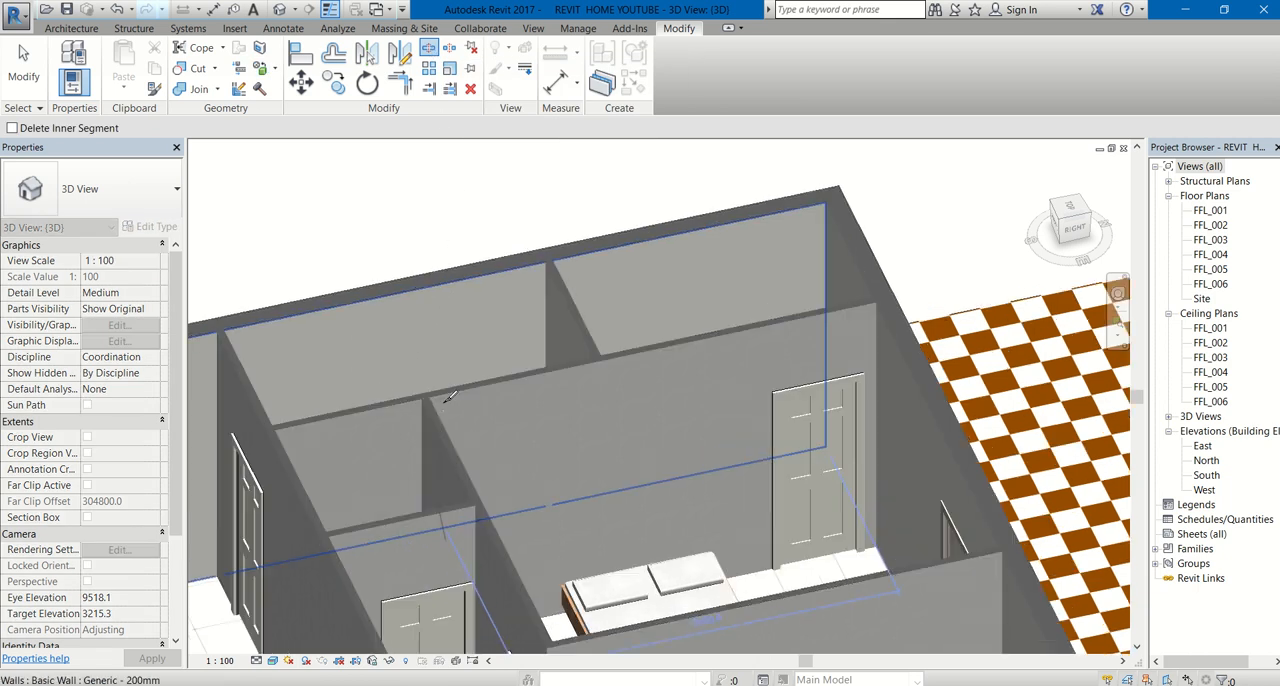
{"action": "scroll", "coordinate": [450, 397], "scroll_direction": "up", "scroll_amount": 4}
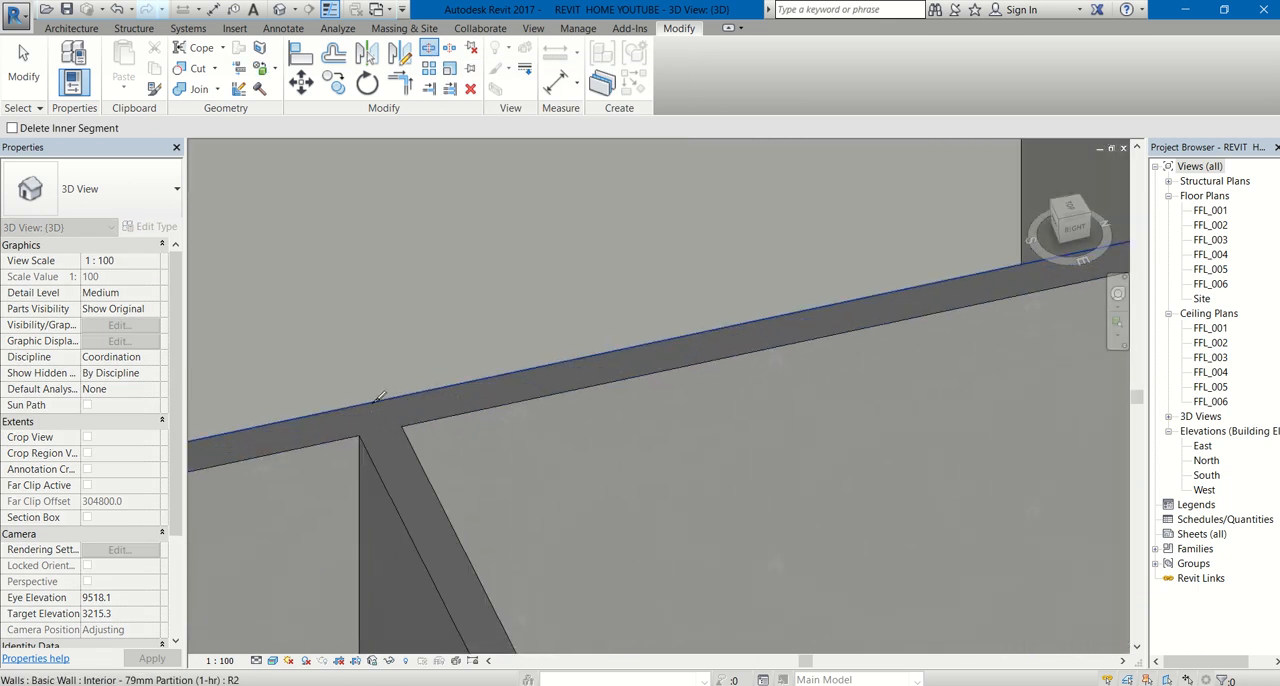
{"action": "scroll", "coordinate": [372, 405], "scroll_direction": "down", "scroll_amount": 1}
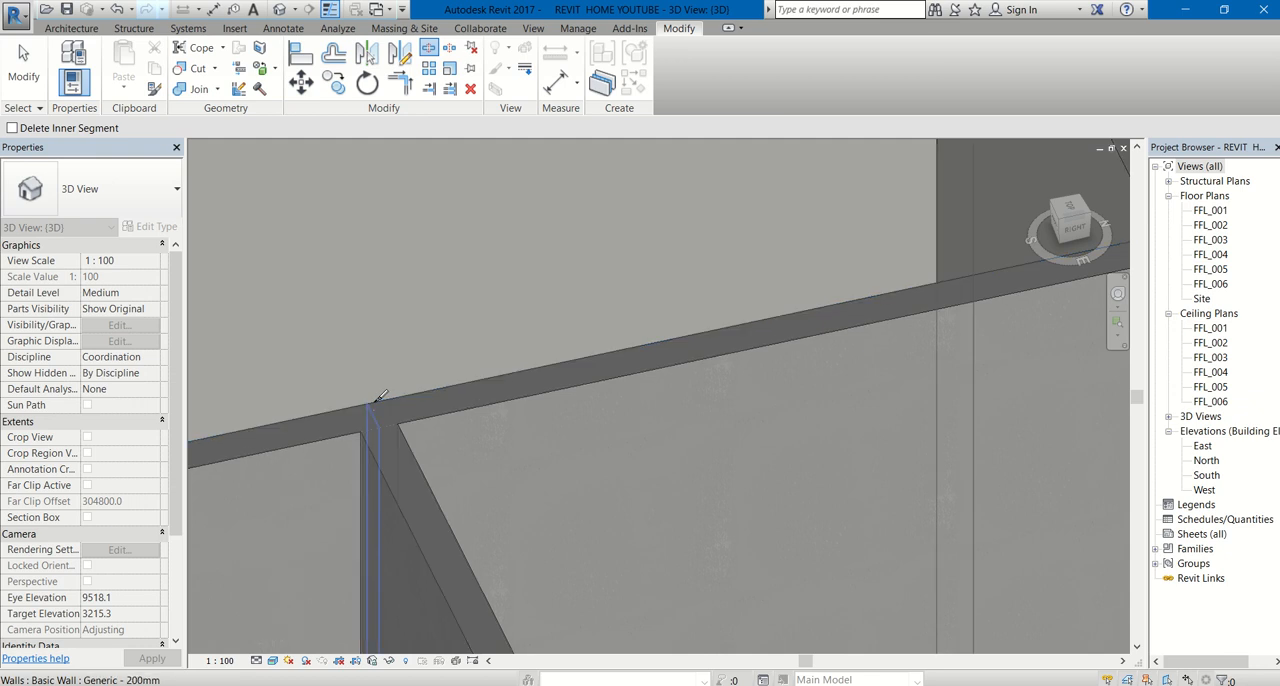
{"action": "scroll", "coordinate": [380, 393], "scroll_direction": "down", "scroll_amount": 8}
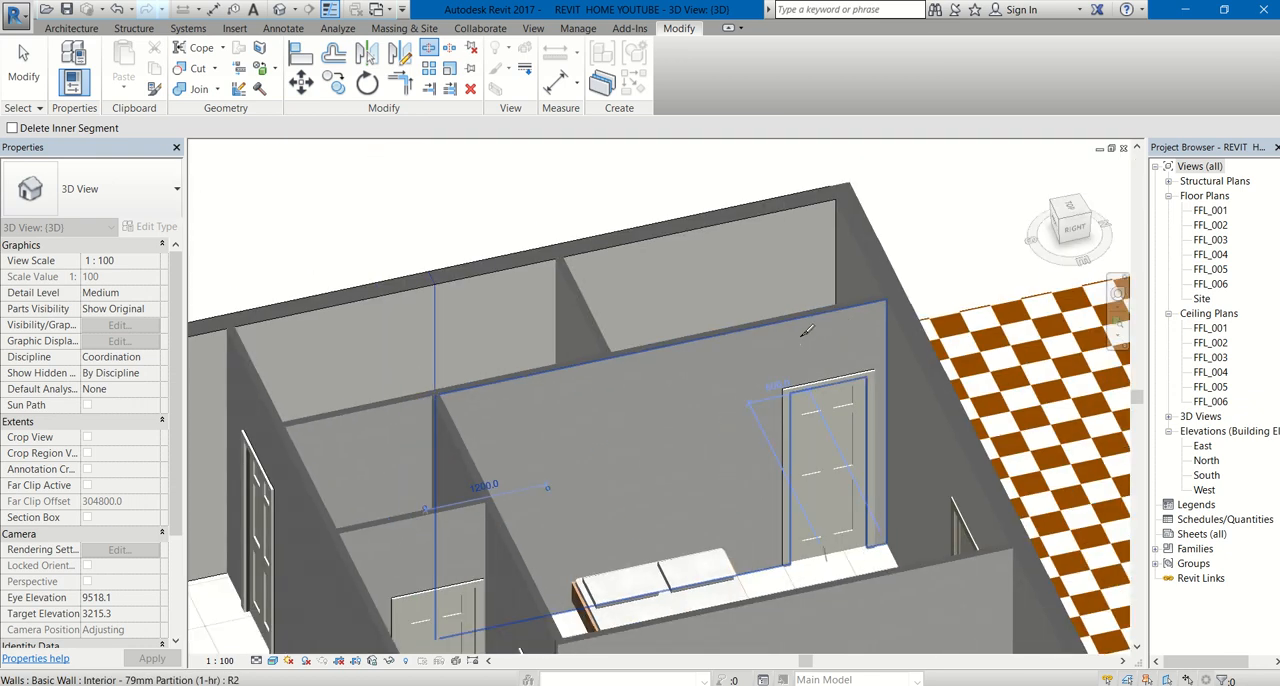
{"action": "scroll", "coordinate": [738, 369], "scroll_direction": "up", "scroll_amount": 1}
{"action": "key", "text": "Escape"}
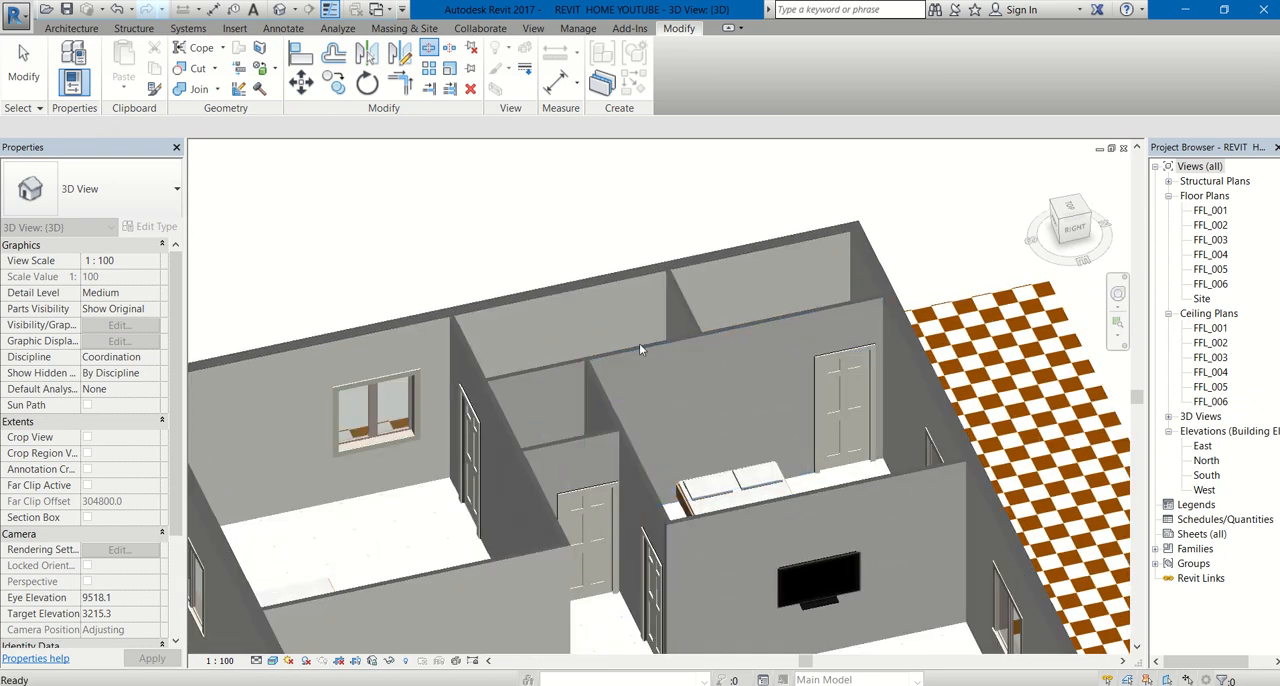
{"action": "scroll", "coordinate": [841, 368], "scroll_direction": "up", "scroll_amount": 4}
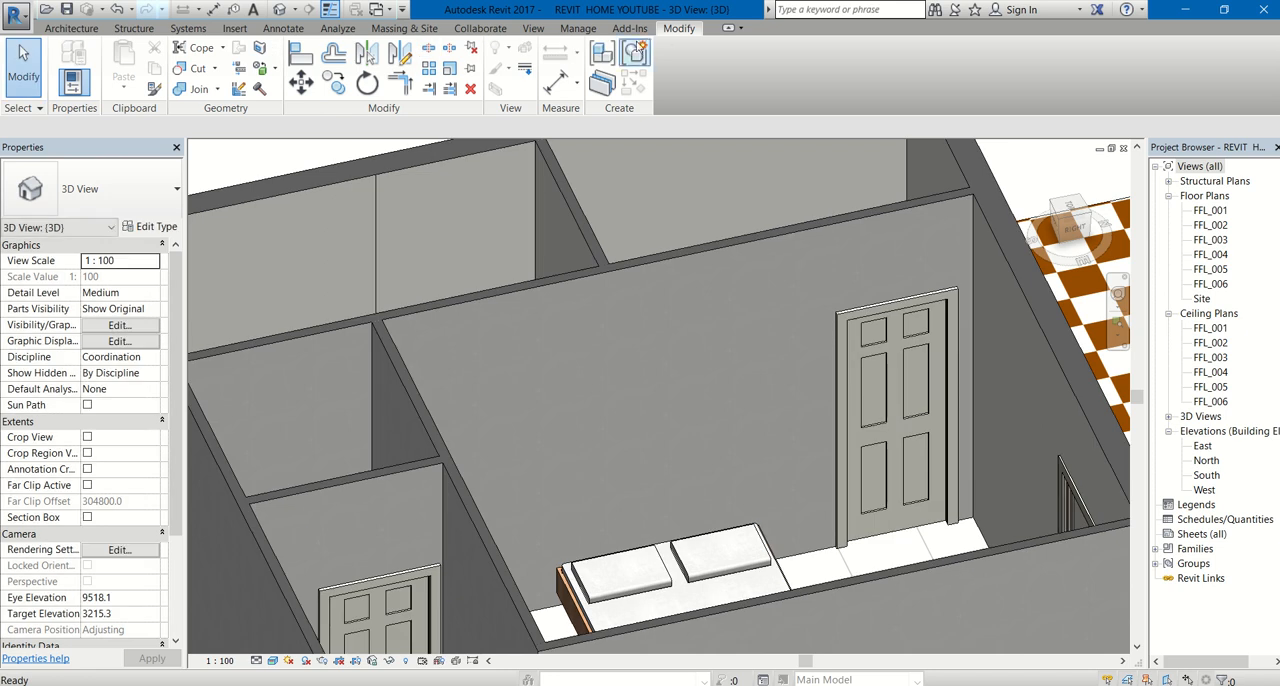
{"action": "scroll", "coordinate": [712, 344], "scroll_direction": "down", "scroll_amount": 3}
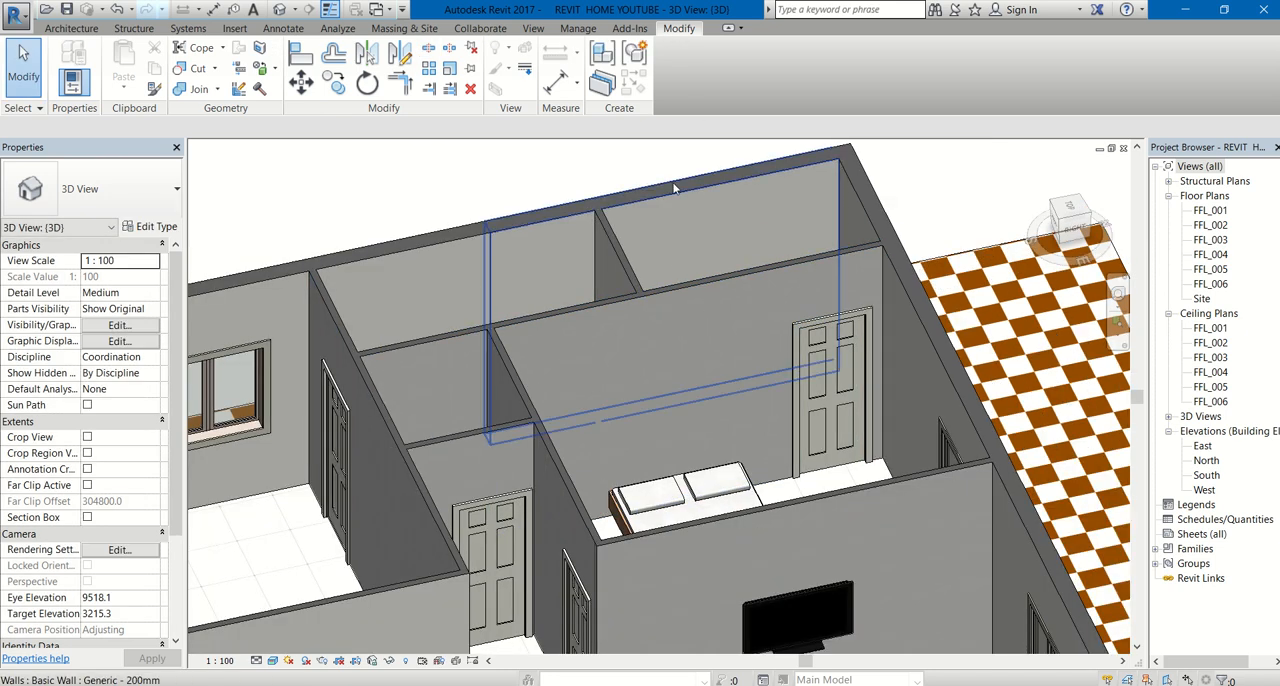
- Create a new project material and name it peachpink
{"action": "left_click", "coordinate": [575, 28]}
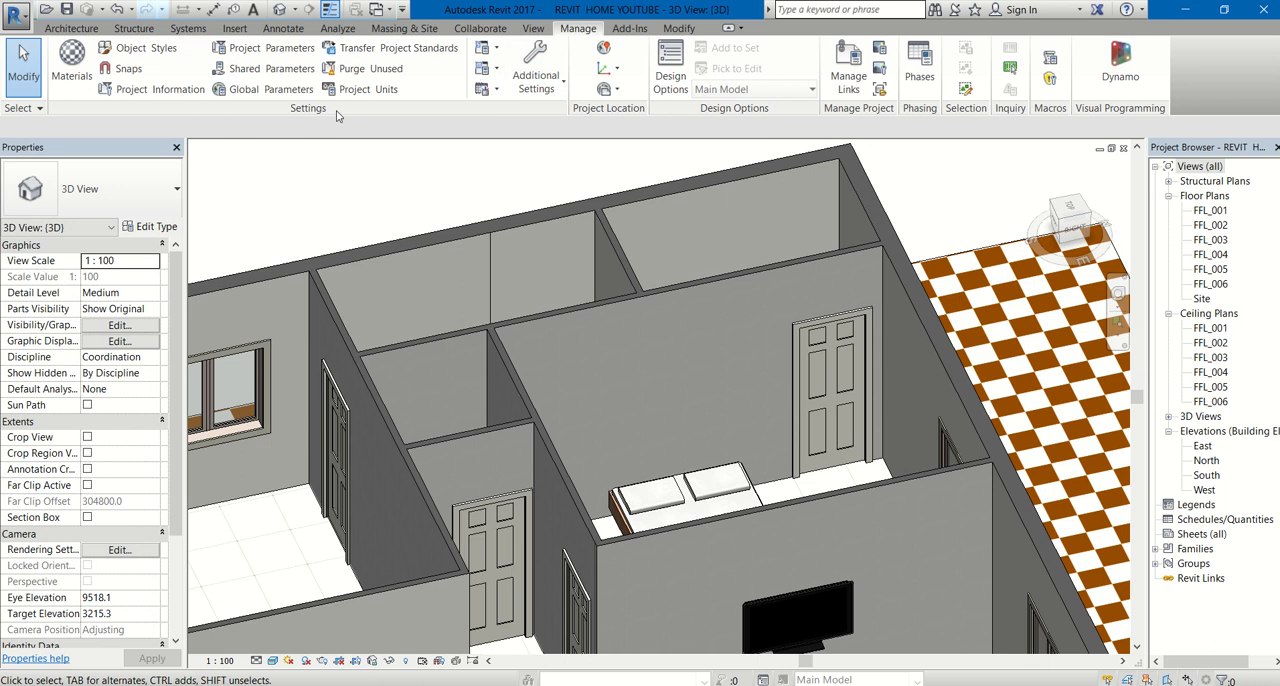
{"action": "left_click", "coordinate": [80, 82]}
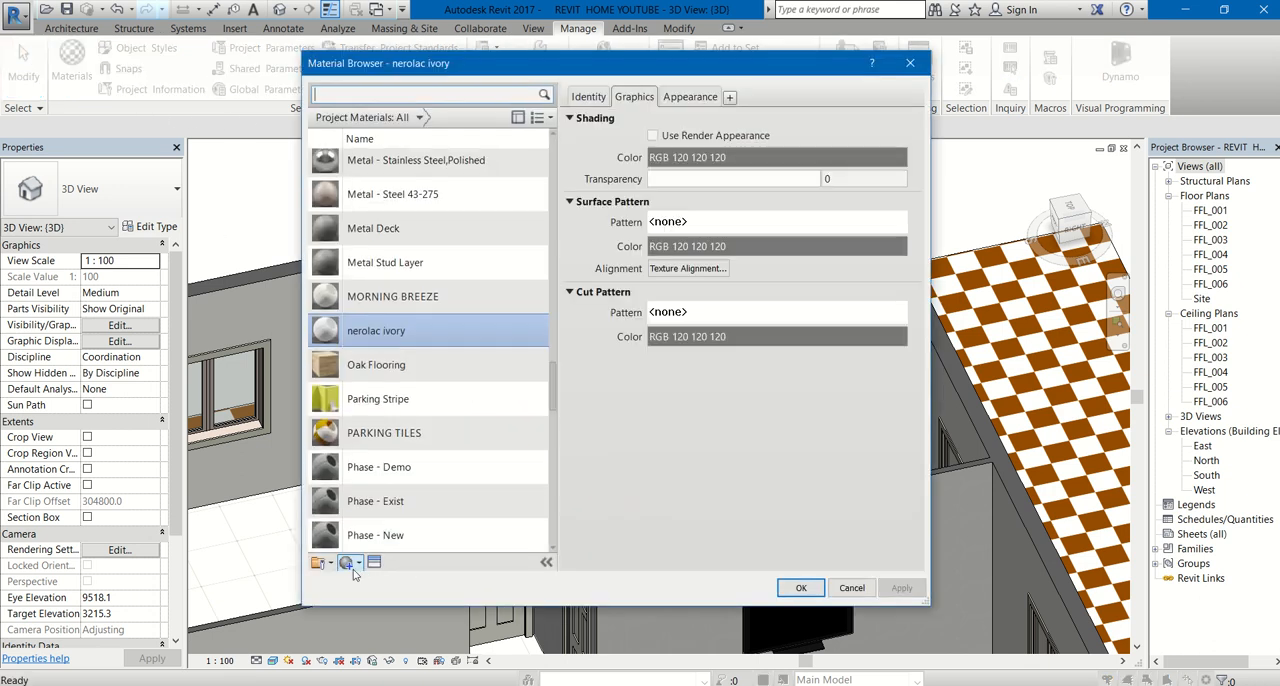
{"action": "left_click", "coordinate": [350, 562]}
{"action": "left_click", "coordinate": [373, 581]}
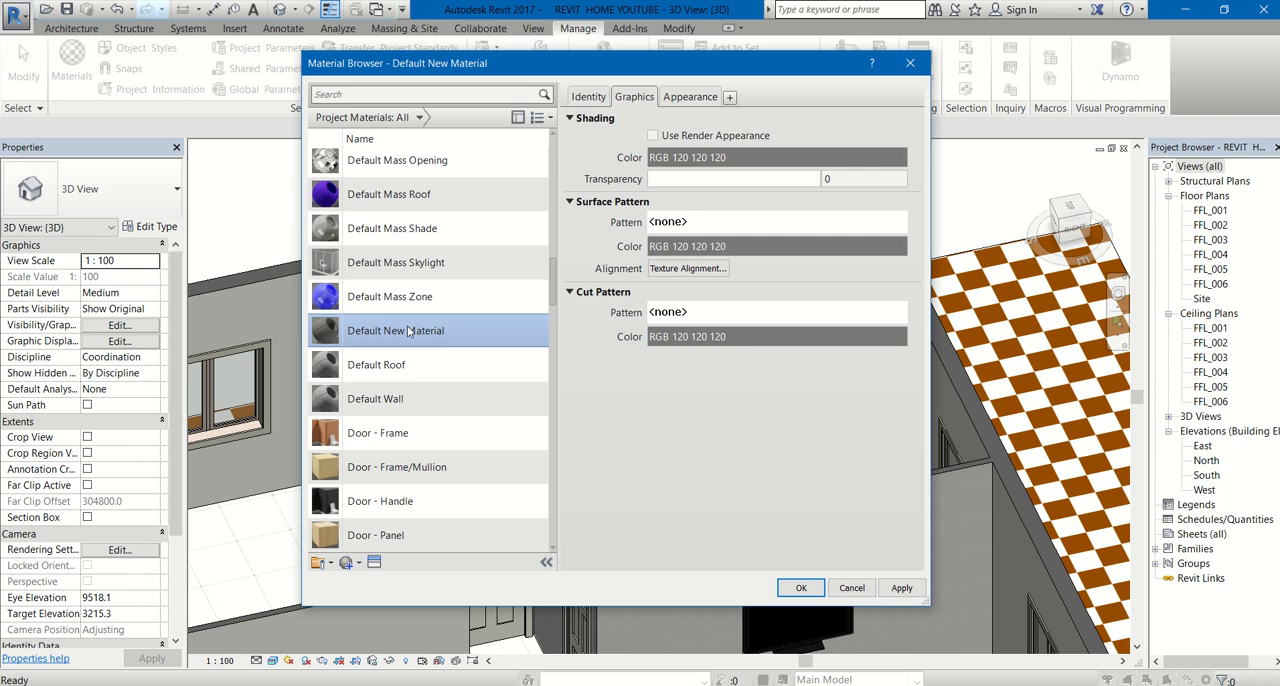
{"action": "right_click", "coordinate": [407, 331]}
{"action": "left_click", "coordinate": [442, 370]}
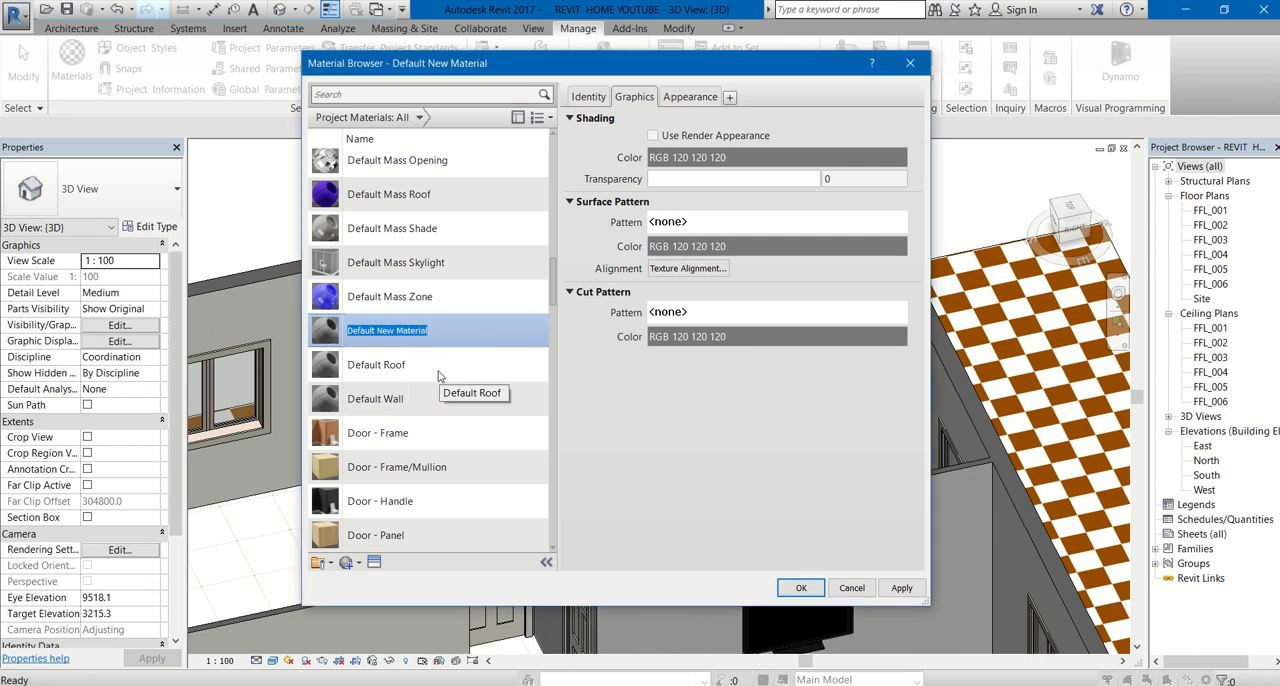
{"action": "type", "text": "peachpin"}
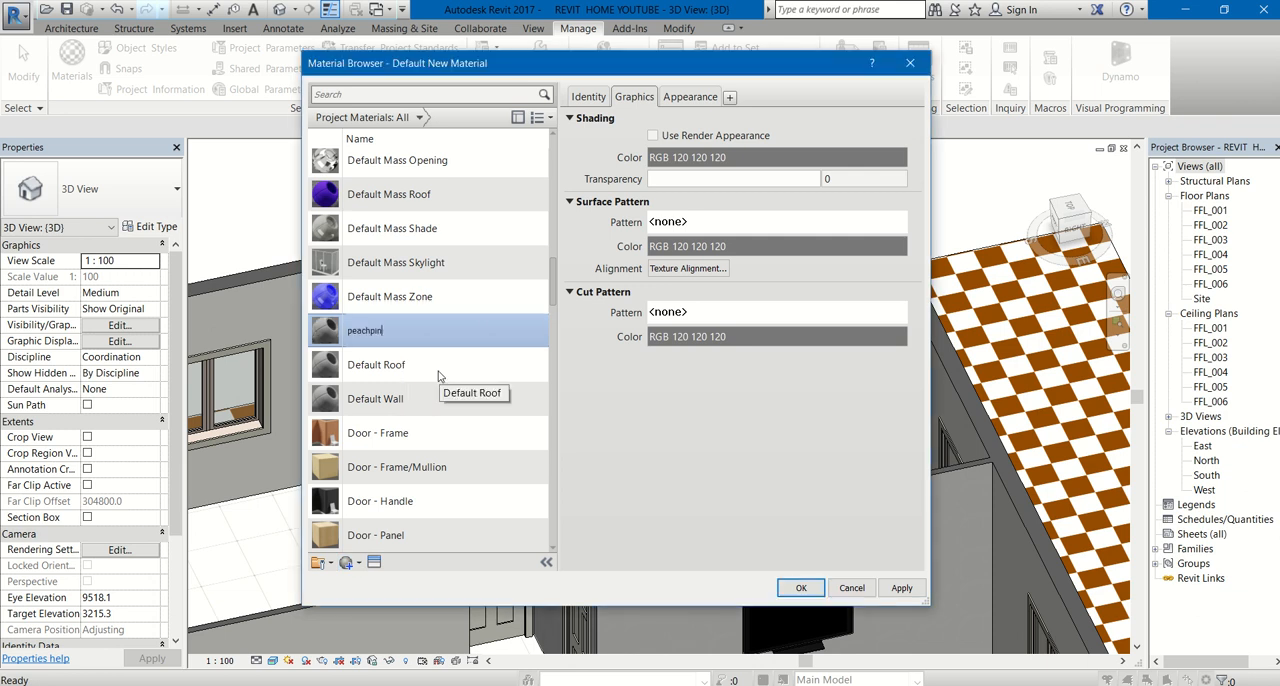
{"action": "type", "text": "k"}
- Set the peachpink material's appearance colour to RGB 254 163 192 and accept the material
{"action": "left_click", "coordinate": [696, 100]}
{"action": "left_click", "coordinate": [754, 257]}
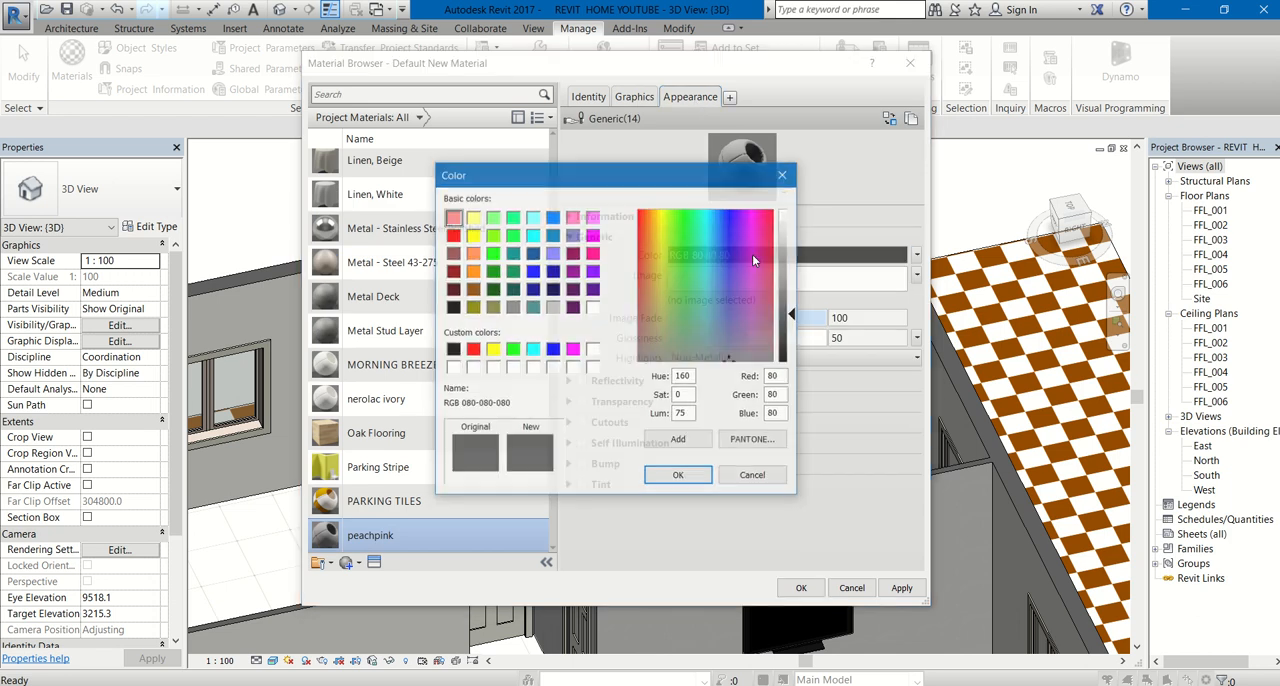
{"action": "left_click", "coordinate": [573, 217]}
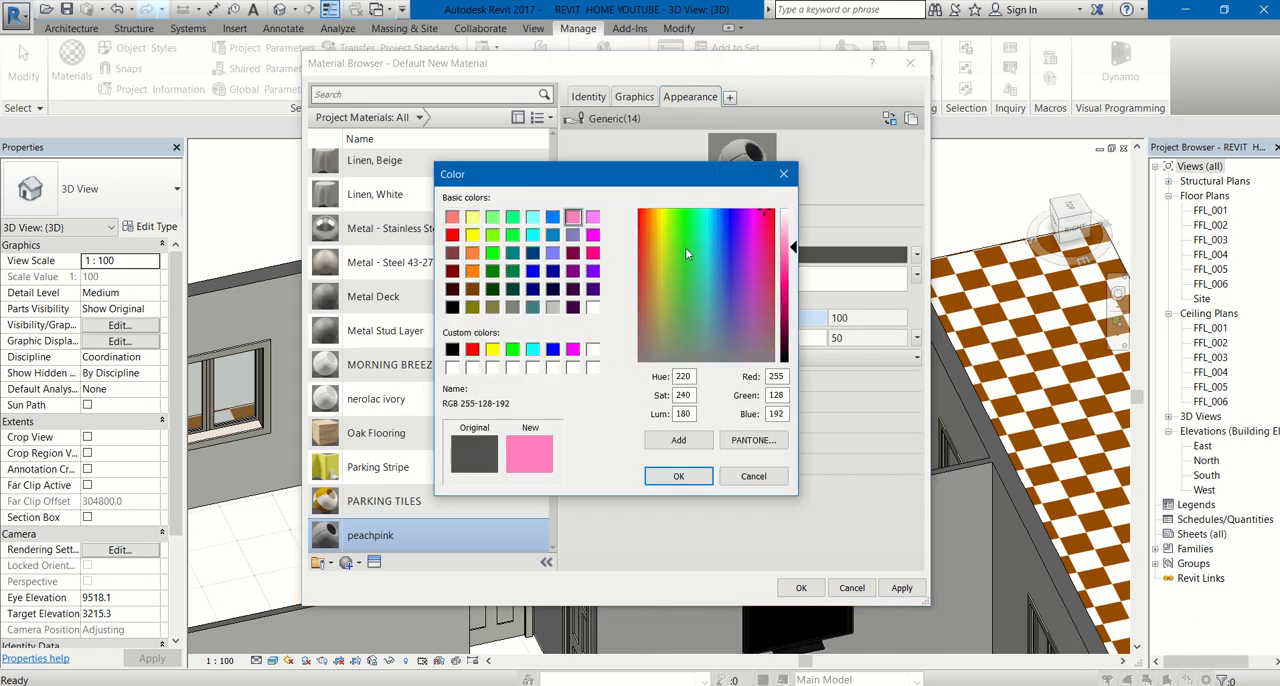
{"action": "left_click_drag", "start_coordinate": [792, 244], "coordinate": [794, 246]}
{"action": "left_click", "coordinate": [770, 216]}
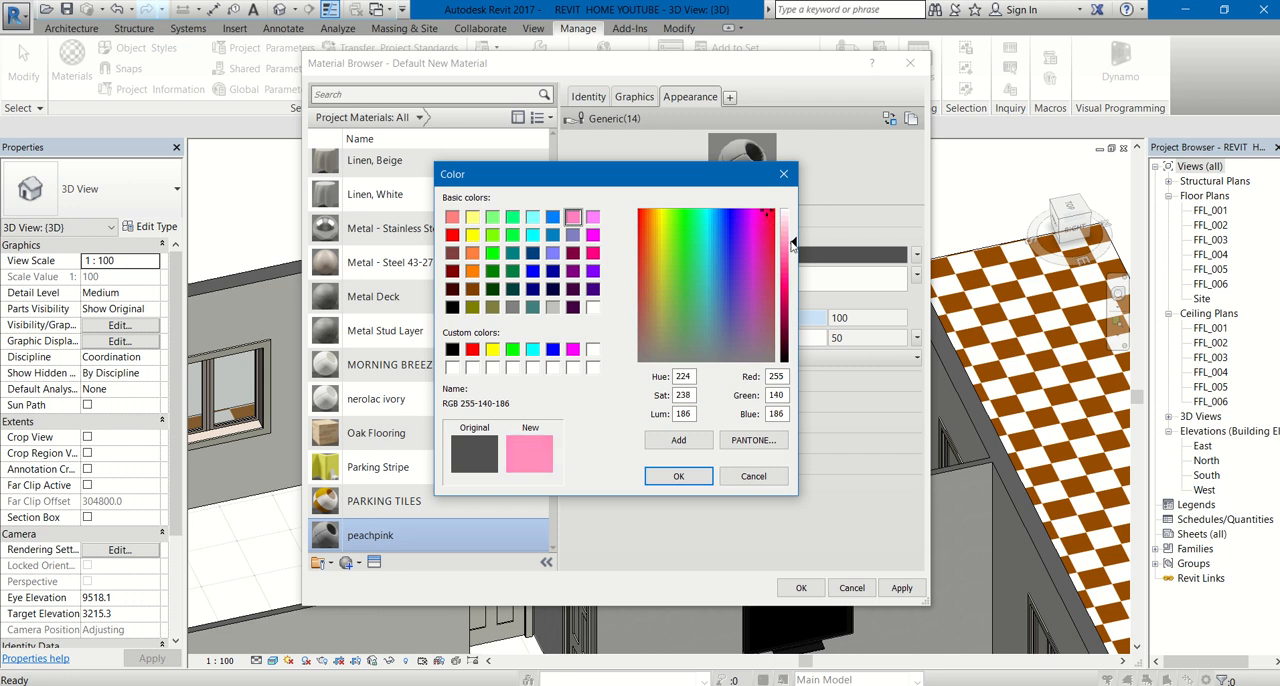
{"action": "left_click_drag", "start_coordinate": [793, 246], "coordinate": [793, 236]}
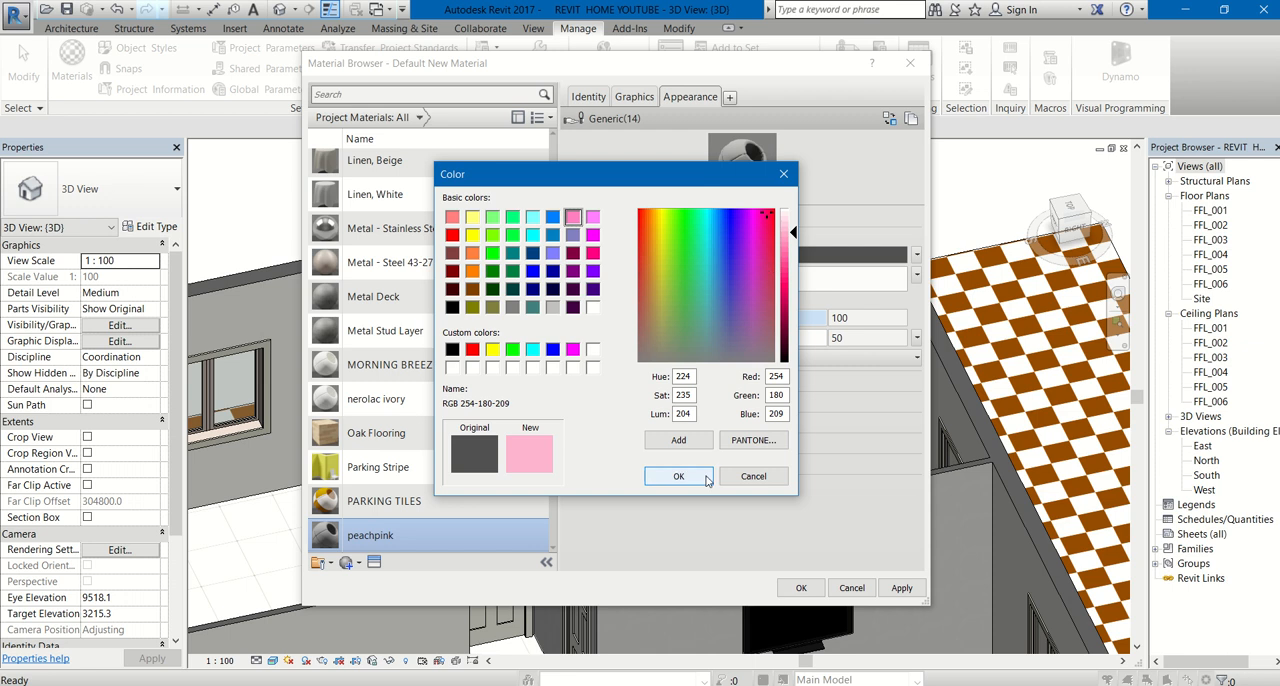
{"action": "left_click_drag", "start_coordinate": [791, 232], "coordinate": [792, 241]}
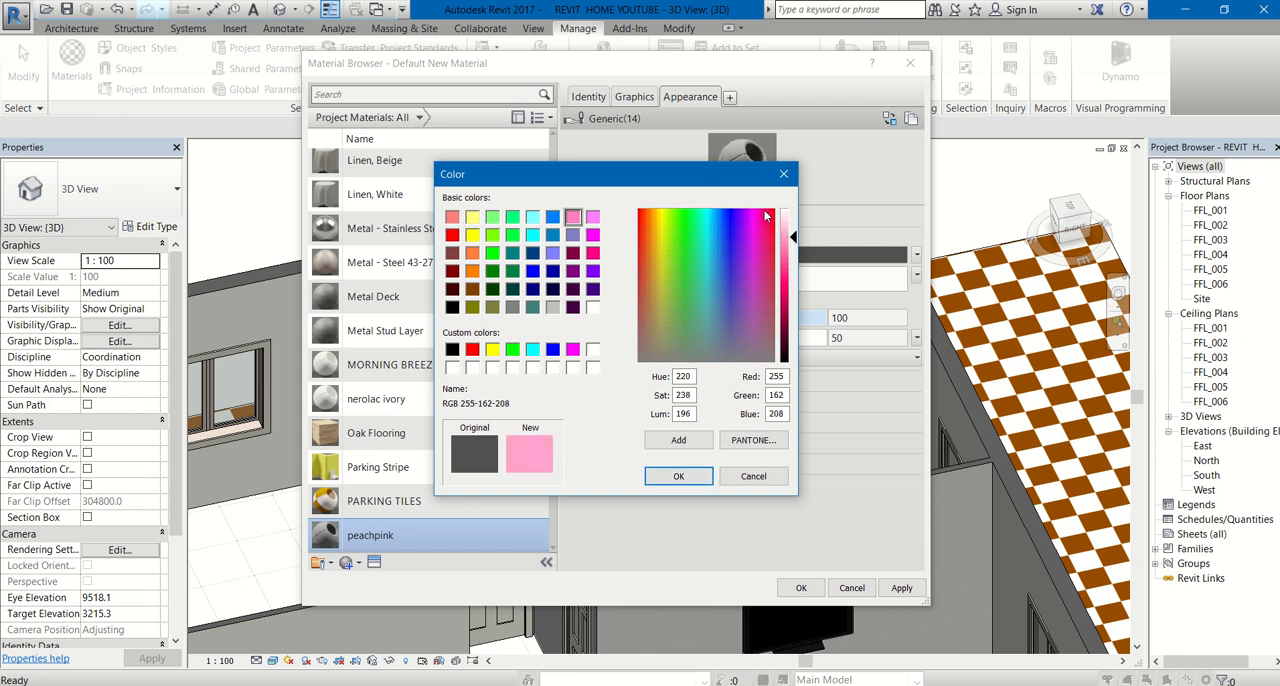
{"action": "left_click", "coordinate": [678, 476]}
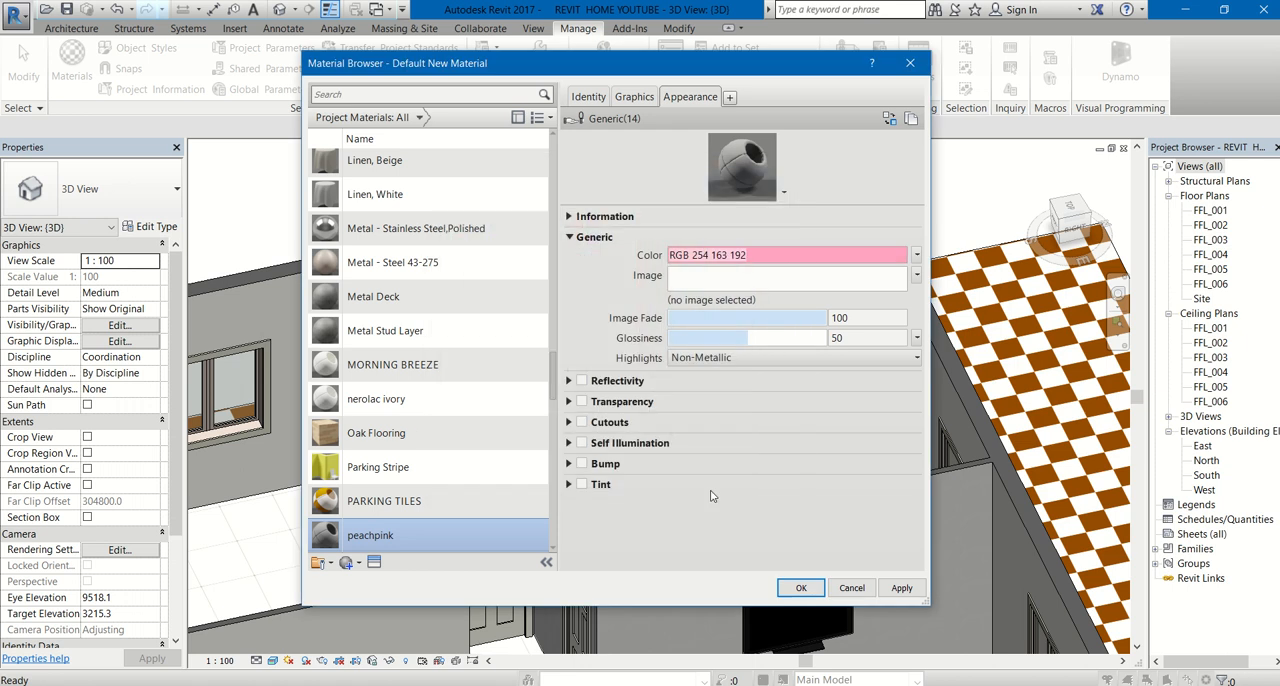
{"action": "left_click", "coordinate": [799, 588]}
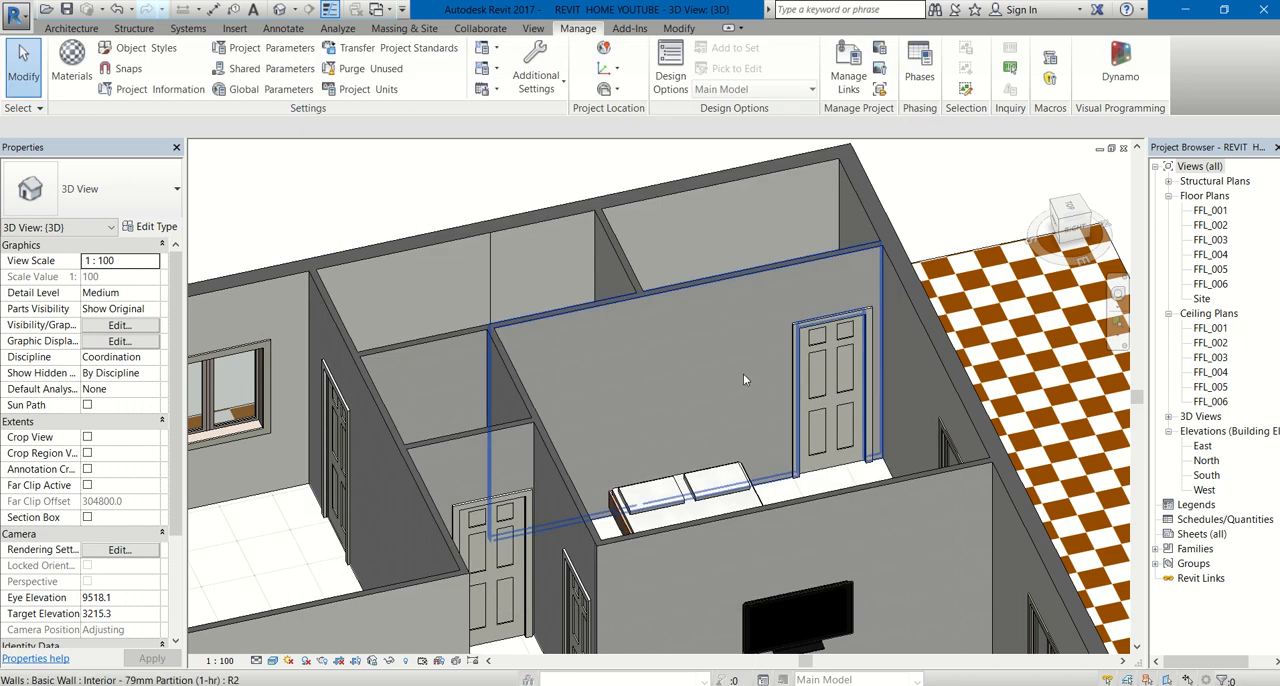
- Paint the bedroom partition face behind the bed with the peachpink material
{"action": "left_click", "coordinate": [679, 28]}
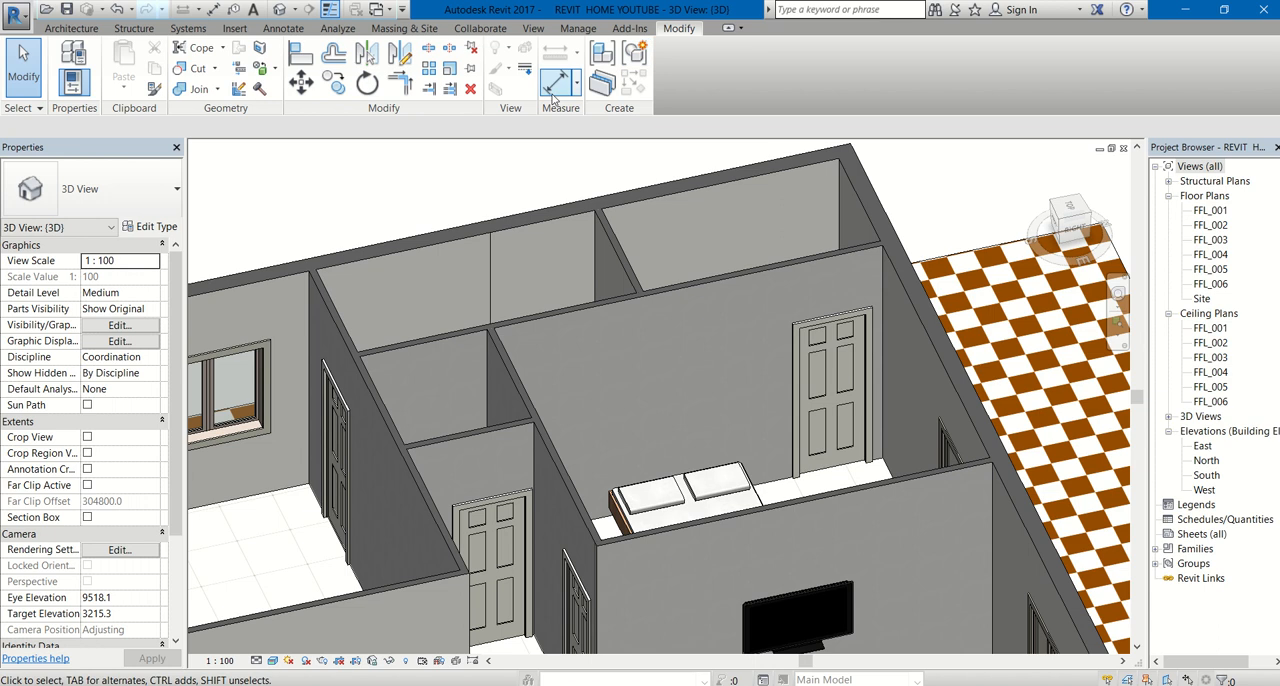
{"action": "left_click", "coordinate": [273, 68]}
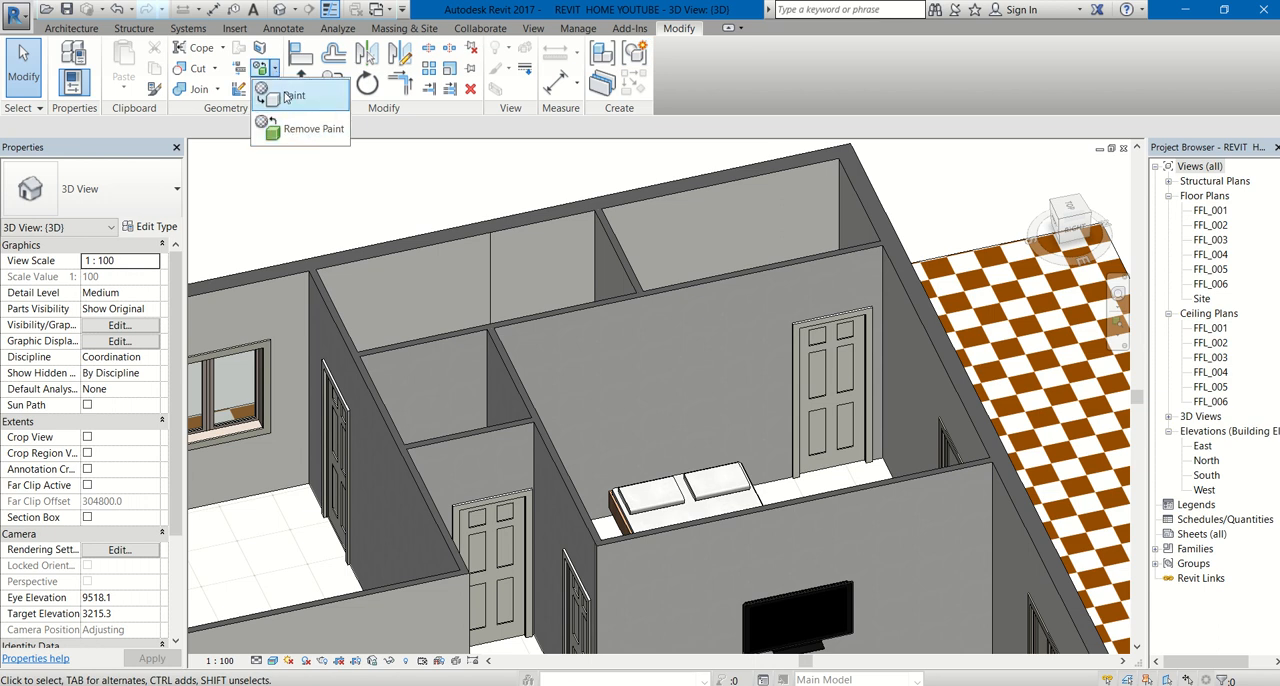
{"action": "left_click", "coordinate": [289, 96]}
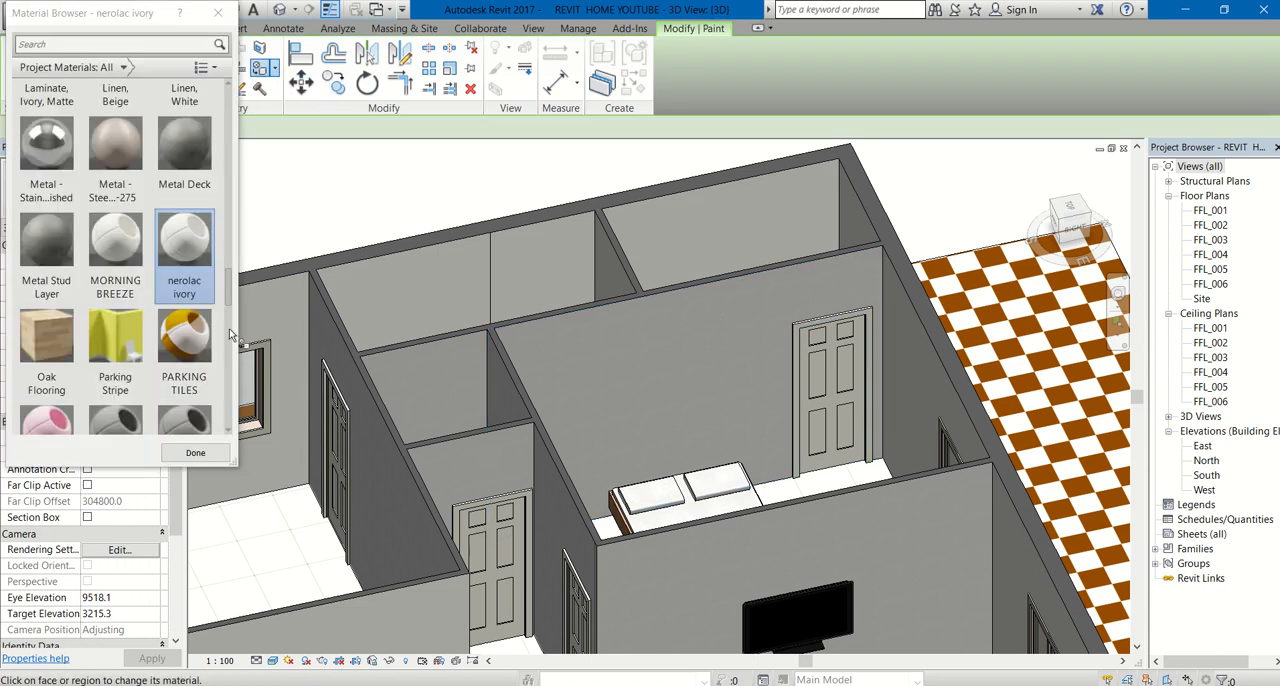
{"action": "left_click_drag", "start_coordinate": [229, 296], "coordinate": [228, 309]}
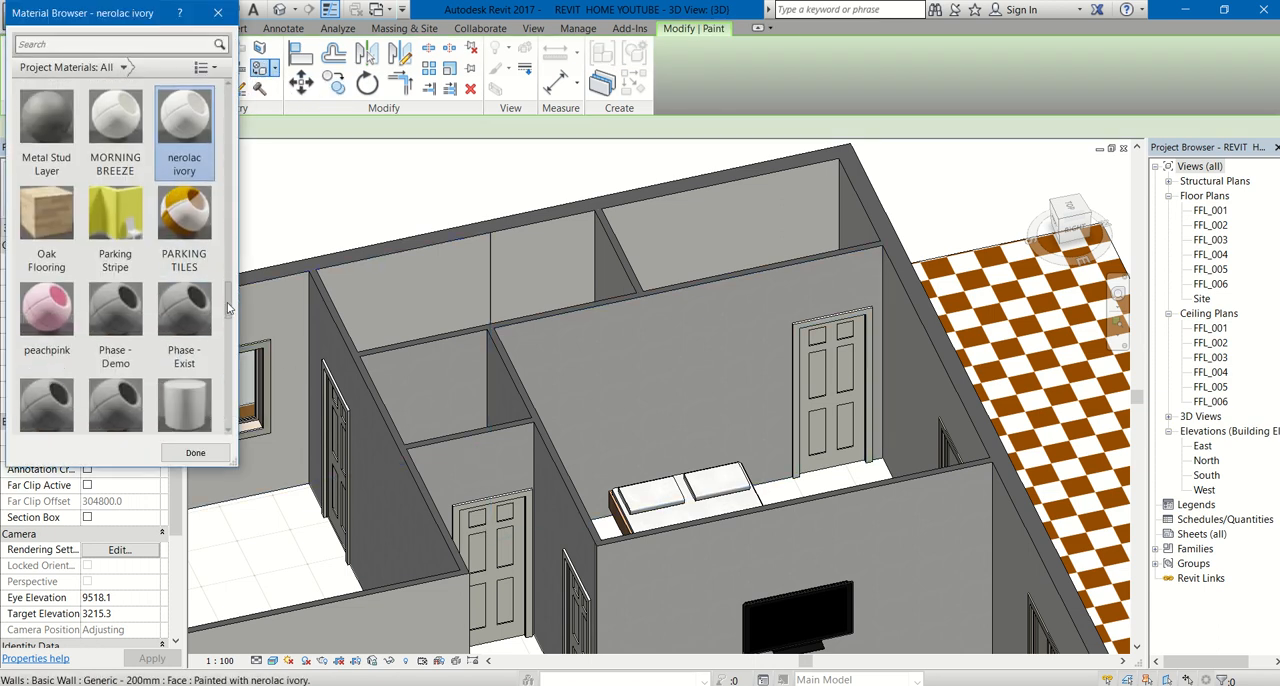
{"action": "left_click", "coordinate": [46, 312]}
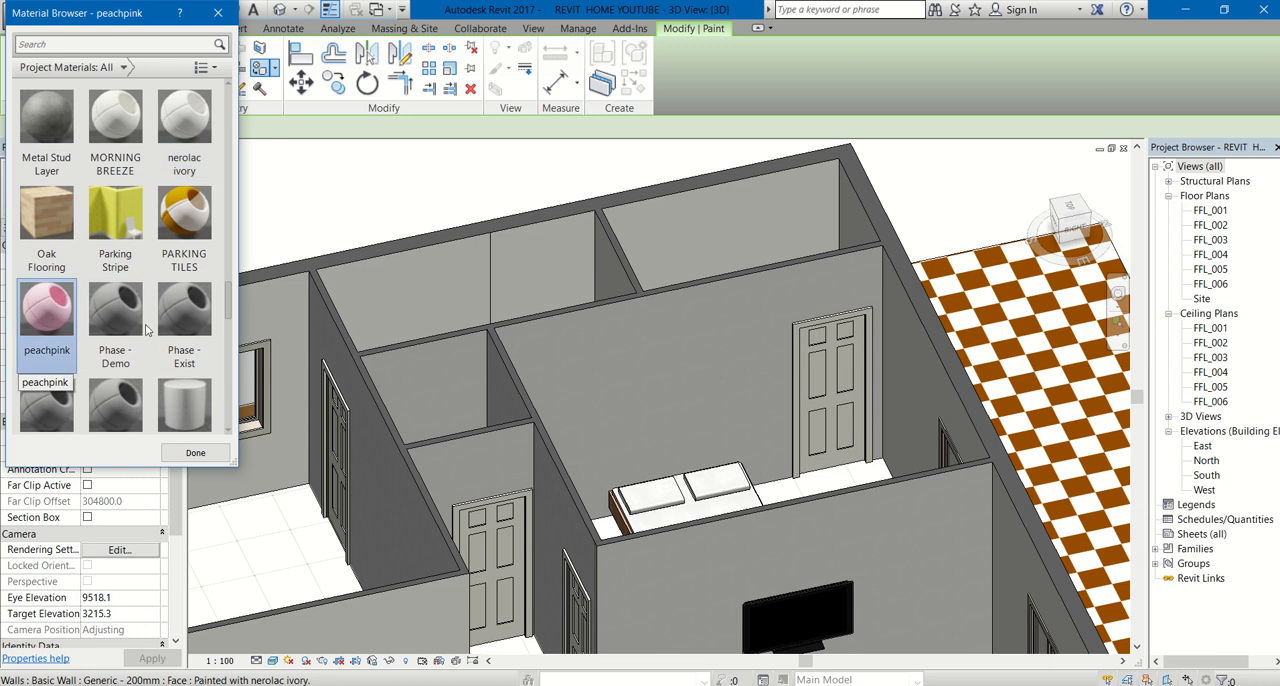
{"action": "left_click", "coordinate": [678, 345]}
{"action": "scroll", "coordinate": [672, 372], "scroll_direction": "down", "scroll_amount": 5}
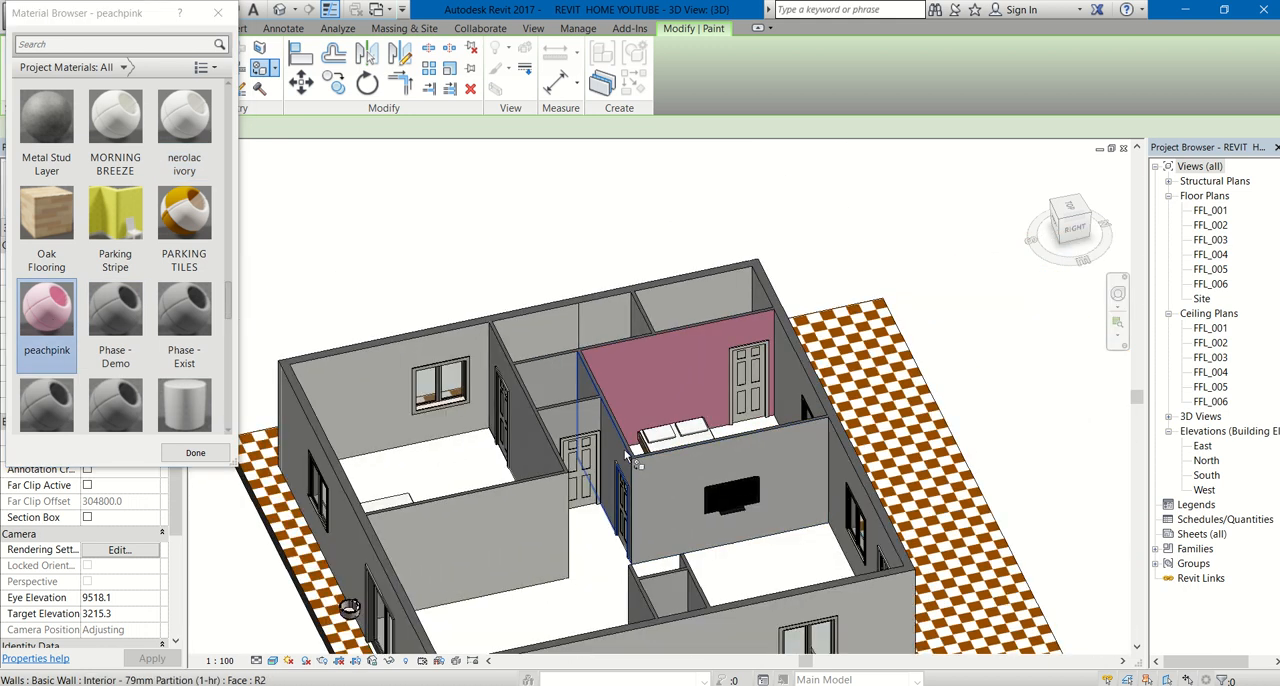
{"action": "middle_click_drag", "start_coordinate": [636, 462], "coordinate": [757, 487], "text": "shift"}
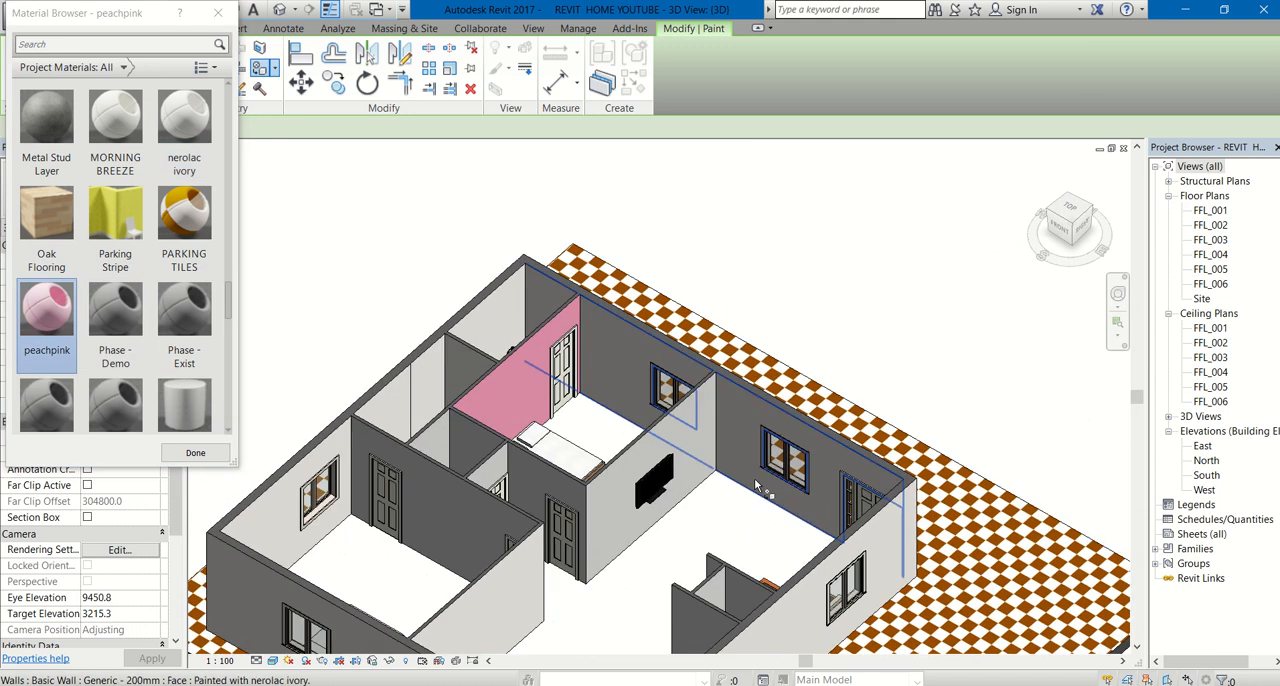
- Remove the nerolac ivory paint from the front-left bedroom's partition face, opposite the exterior wall with the window
{"action": "middle_click_drag", "start_coordinate": [680, 505], "coordinate": [768, 512], "text": "shift"}
{"action": "scroll", "coordinate": [768, 508], "scroll_direction": "down", "scroll_amount": 4}
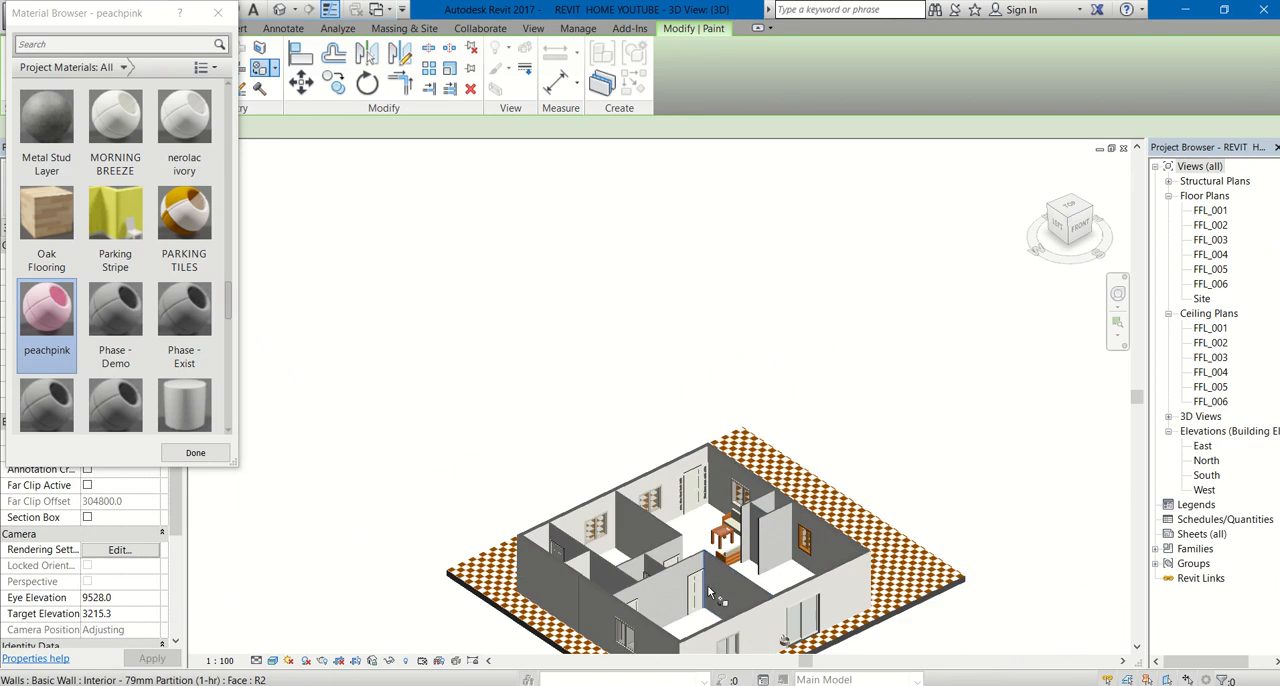
{"action": "middle_click_drag", "start_coordinate": [708, 592], "coordinate": [760, 596], "text": "shift"}
{"action": "scroll", "coordinate": [828, 596], "scroll_direction": "up", "scroll_amount": 8}
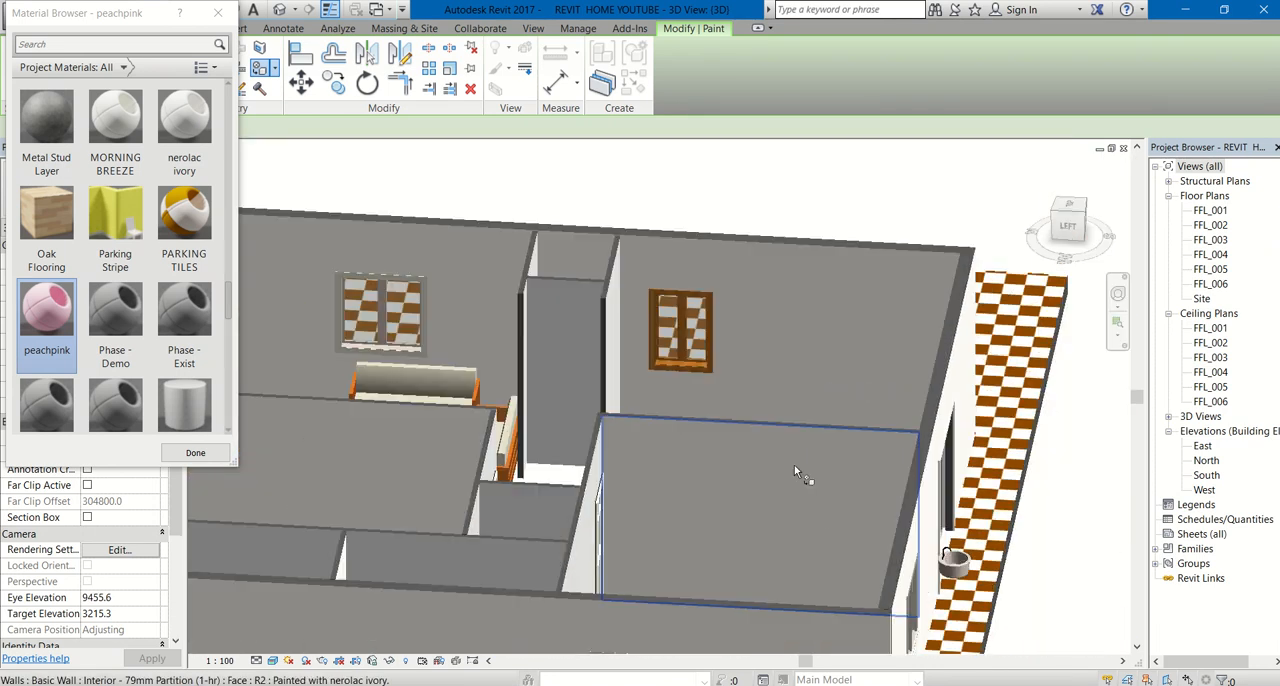
{"action": "middle_click_drag", "start_coordinate": [807, 452], "coordinate": [820, 410]}
{"action": "left_click", "coordinate": [192, 454]}
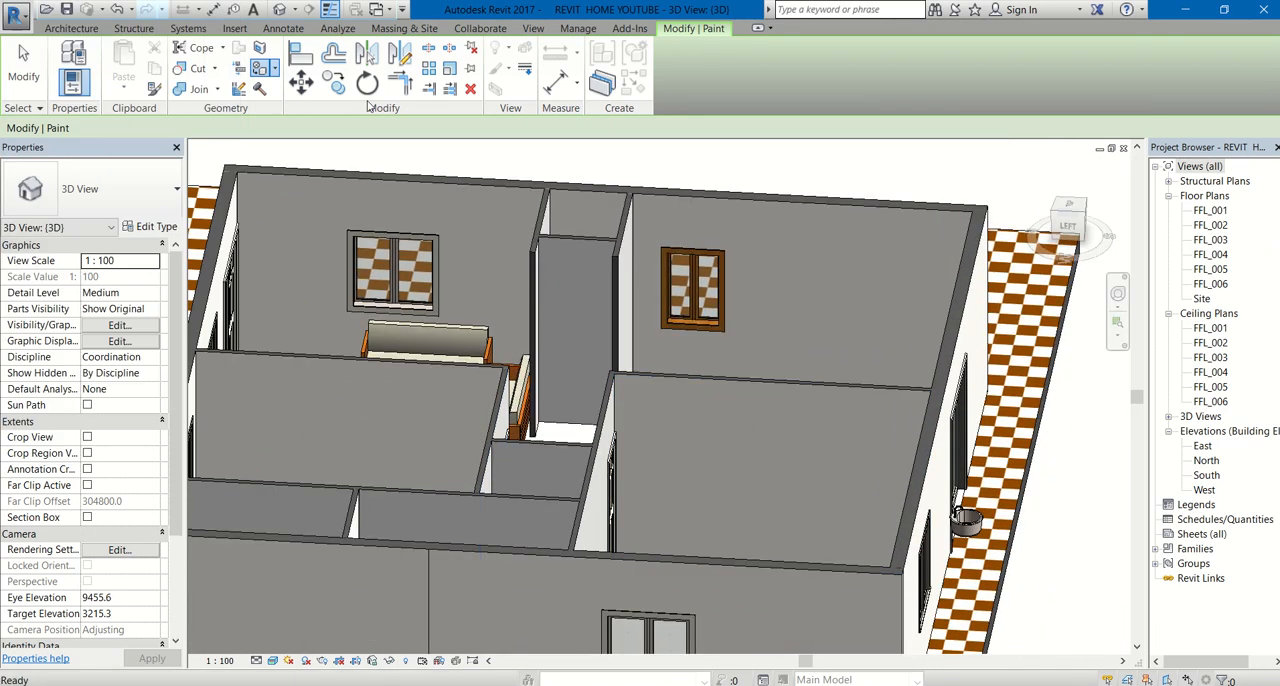
{"action": "key", "text": "Escape"}
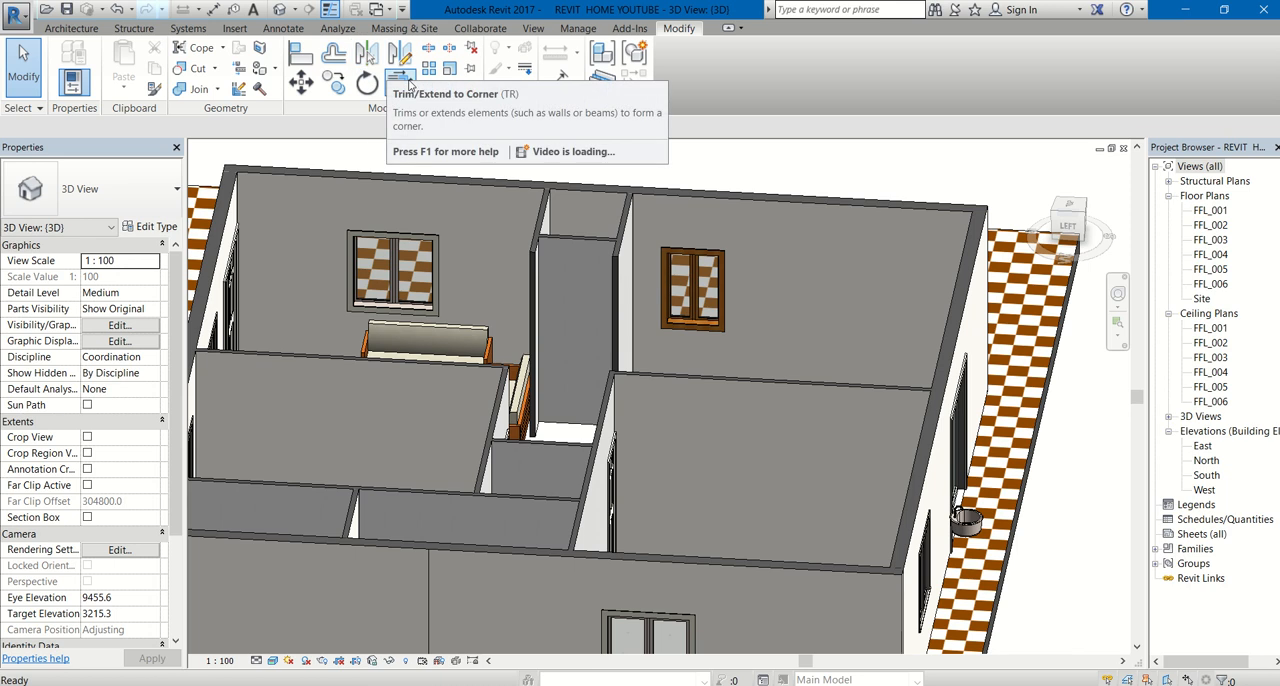
{"action": "left_click", "coordinate": [279, 70]}
{"action": "left_click", "coordinate": [296, 129]}
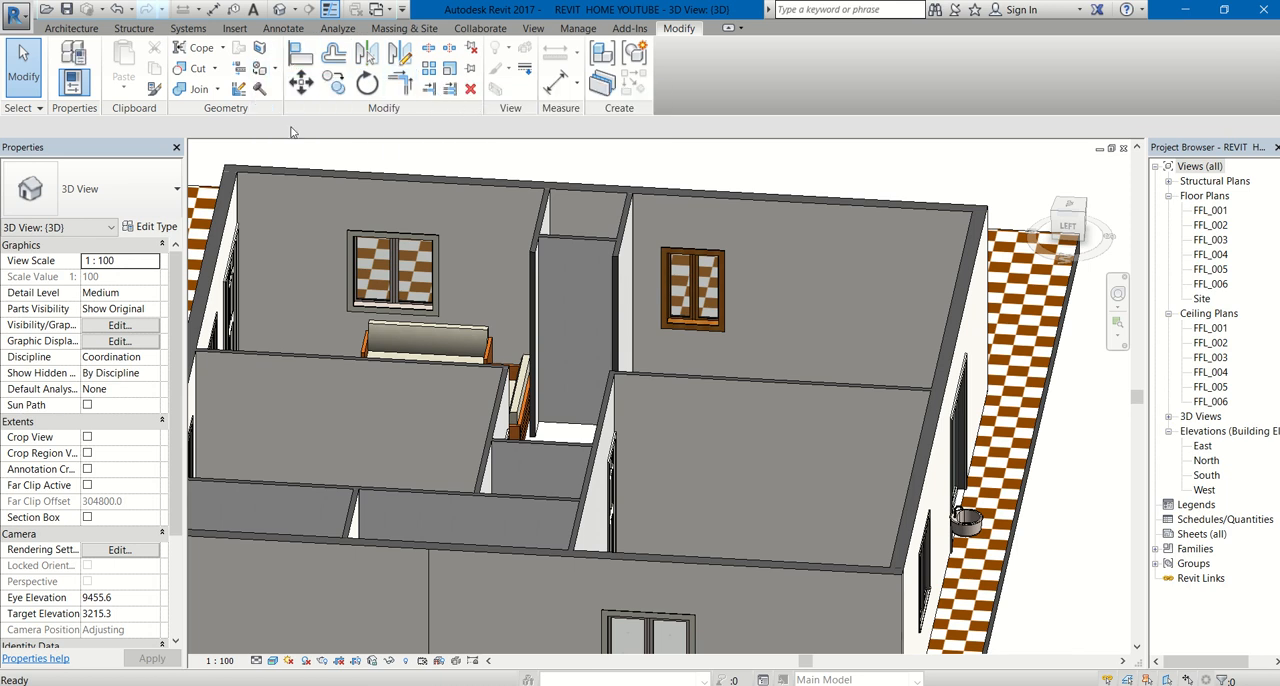
{"action": "left_click", "coordinate": [693, 405]}
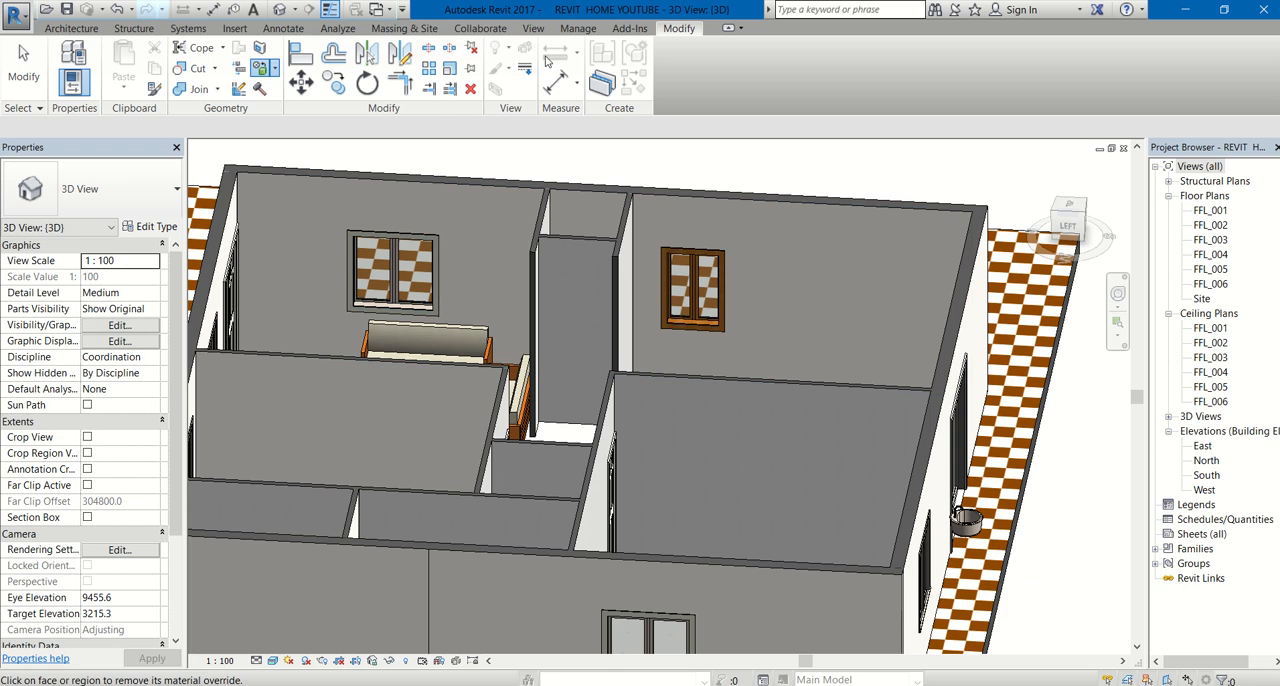
- Create a new project material and name it brown
{"action": "left_click", "coordinate": [575, 29]}
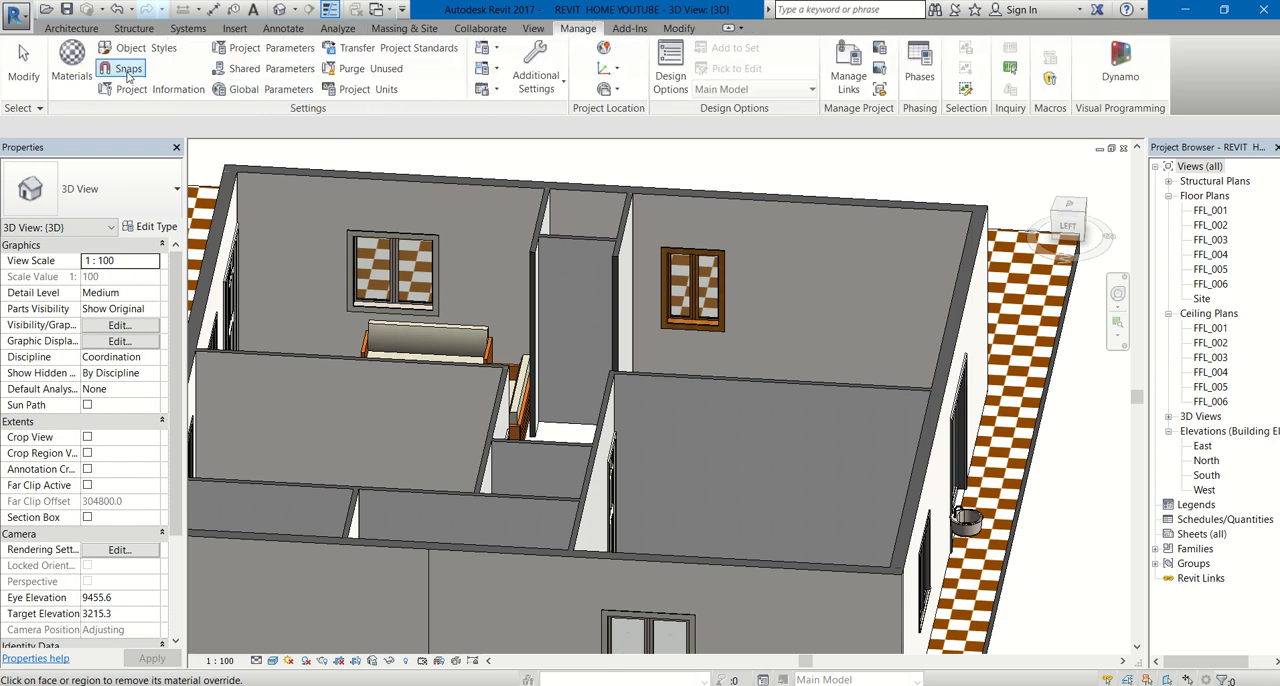
{"action": "left_click", "coordinate": [71, 62]}
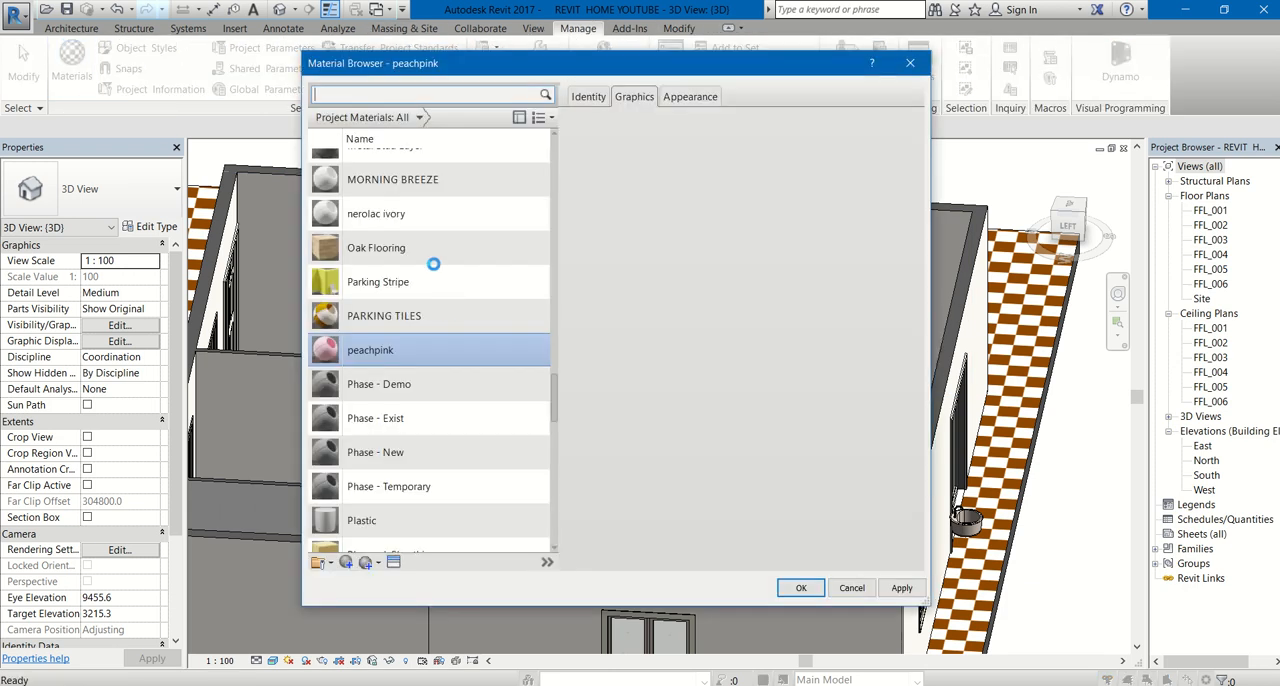
{"action": "left_click", "coordinate": [350, 562]}
{"action": "left_click", "coordinate": [374, 579]}
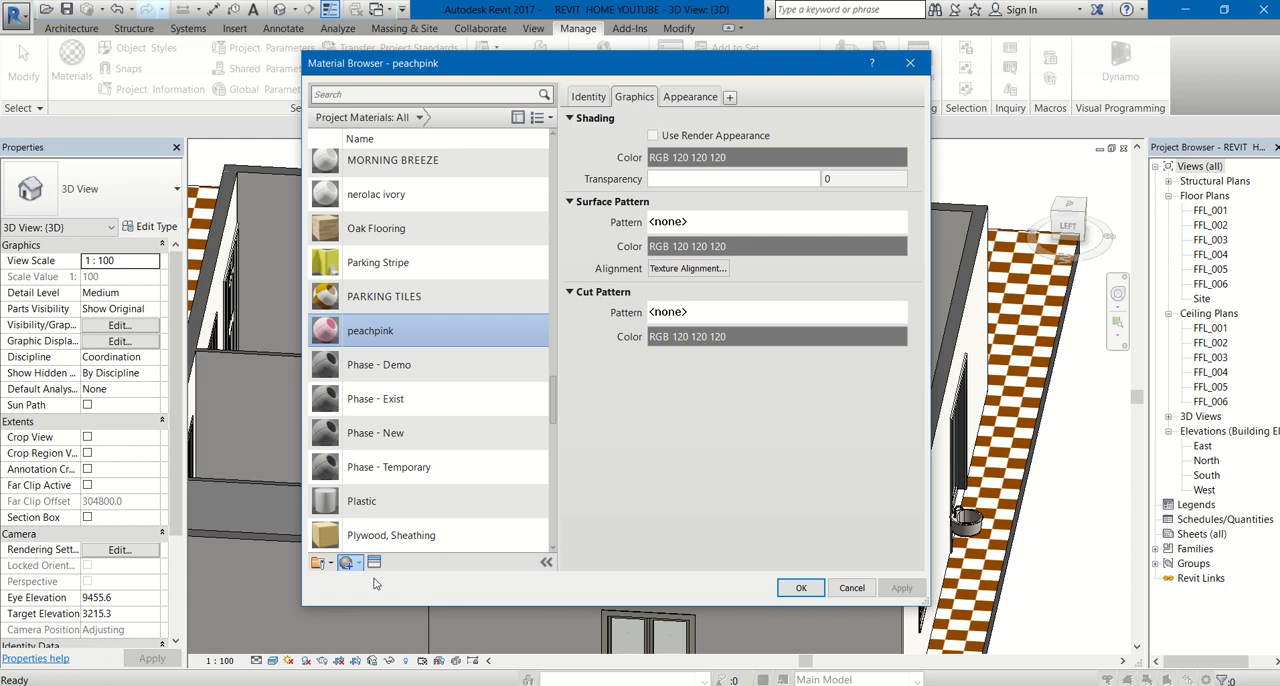
{"action": "right_click", "coordinate": [434, 350]}
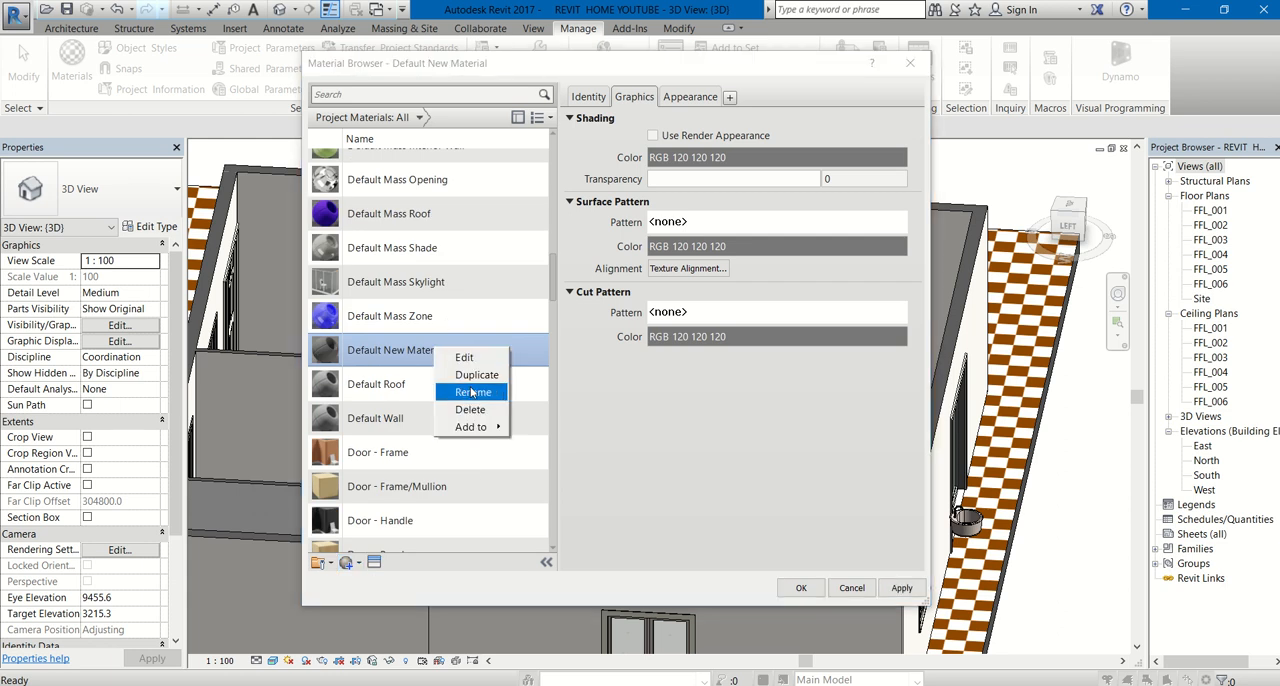
{"action": "left_click", "coordinate": [473, 394]}
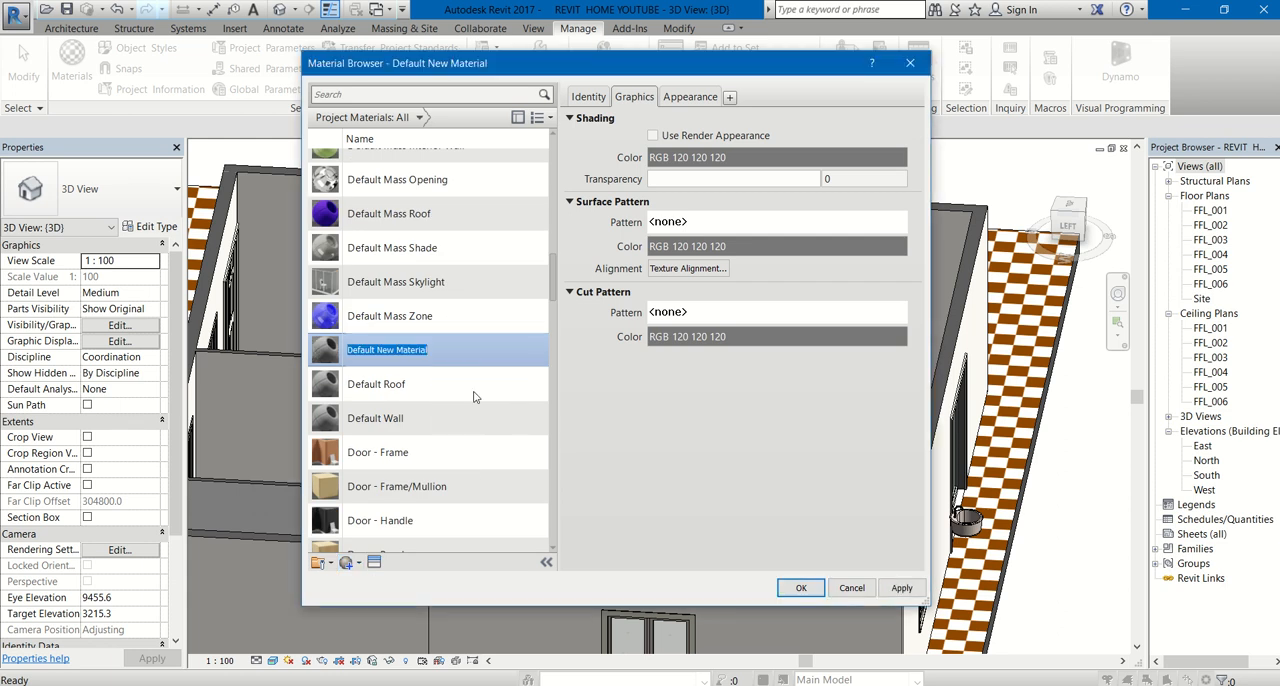
{"action": "type", "text": "b"}
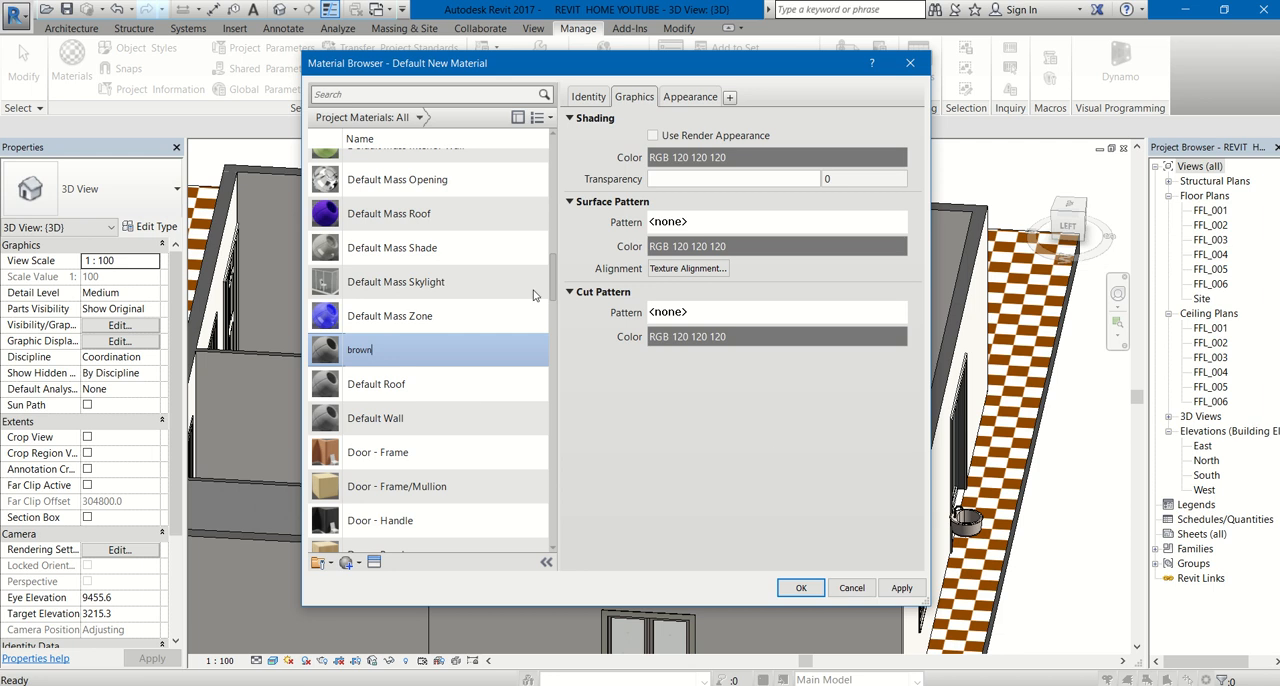
{"action": "type", "text": "rown"}
- Set the brown material's appearance colour to RGB 98 49 49 and accept the material
{"action": "left_click", "coordinate": [690, 97]}
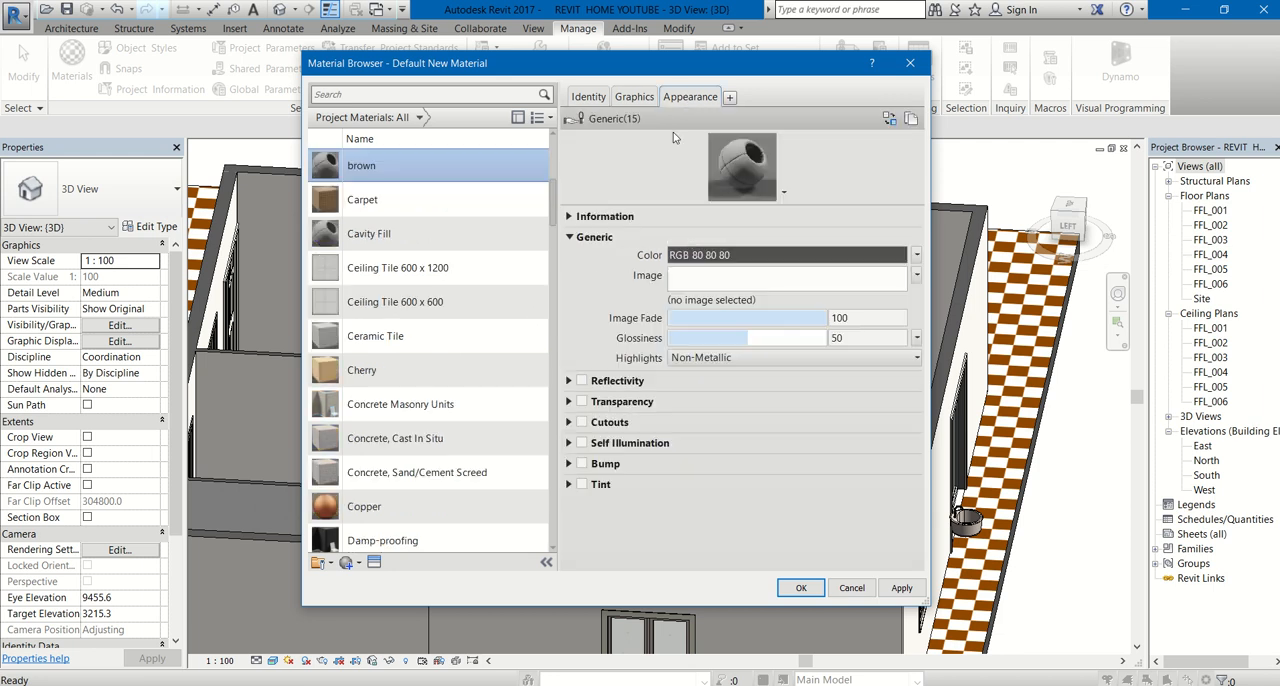
{"action": "left_click", "coordinate": [744, 257]}
{"action": "left_click", "coordinate": [573, 254]}
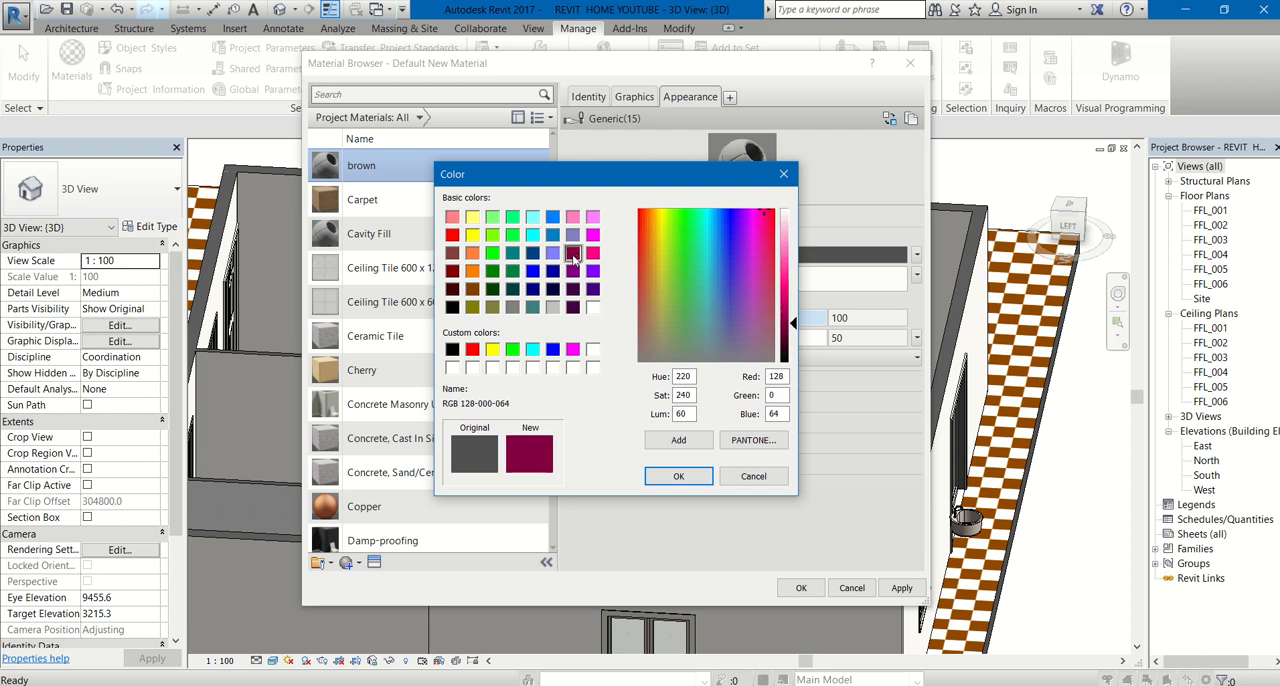
{"action": "left_click", "coordinate": [452, 253]}
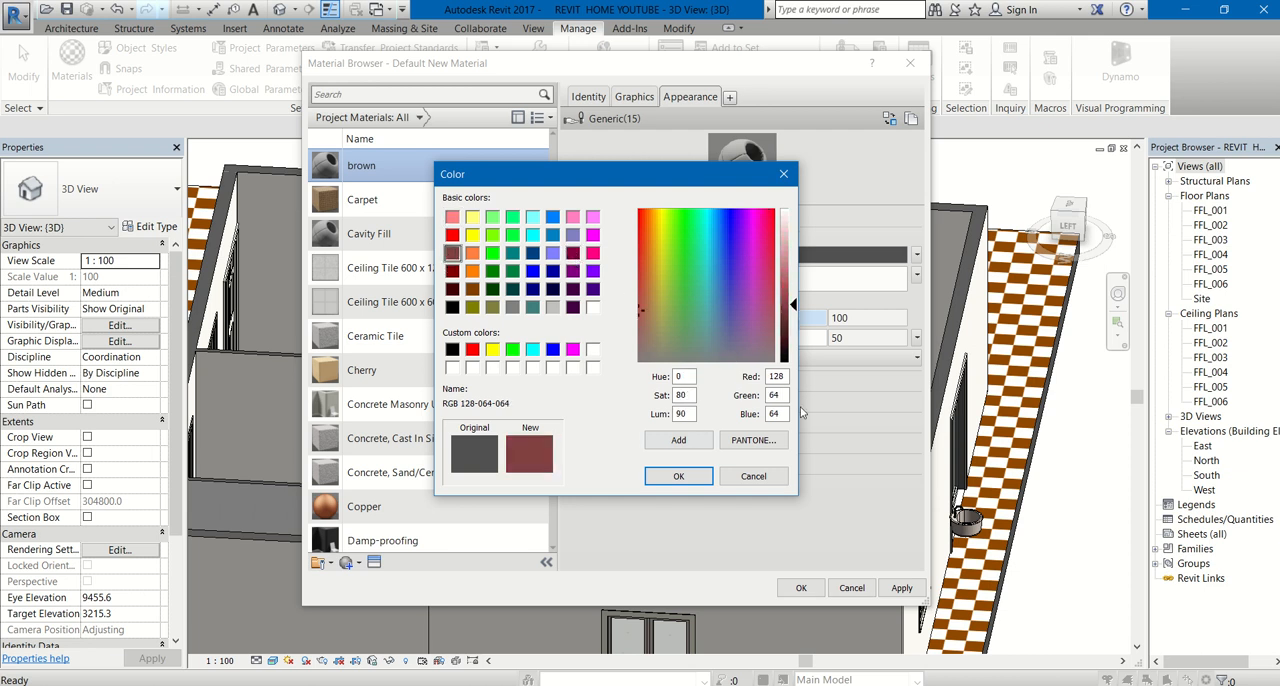
{"action": "mouse_move", "coordinate": [792, 305]}
{"action": "left_mouse_down"}
{"action": "mouse_move", "coordinate": [793, 270]}
{"action": "mouse_move", "coordinate": [797, 313]}
{"action": "left_mouse_up"}
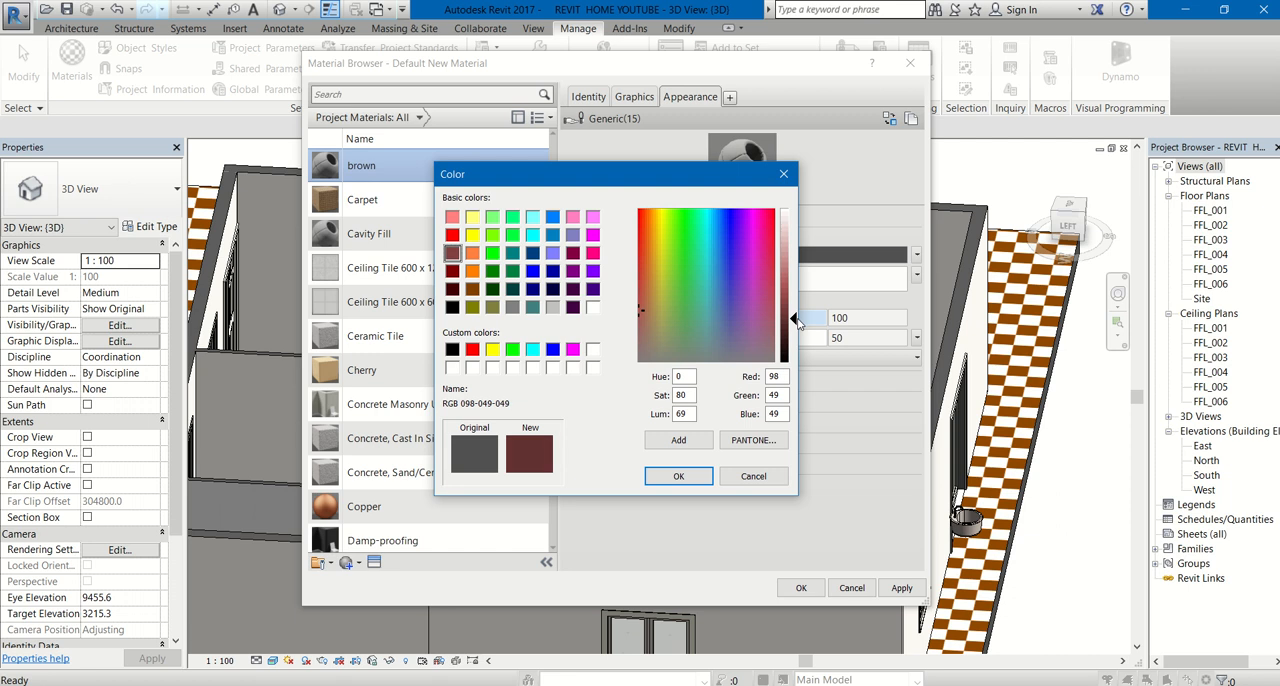
{"action": "left_click", "coordinate": [704, 480]}
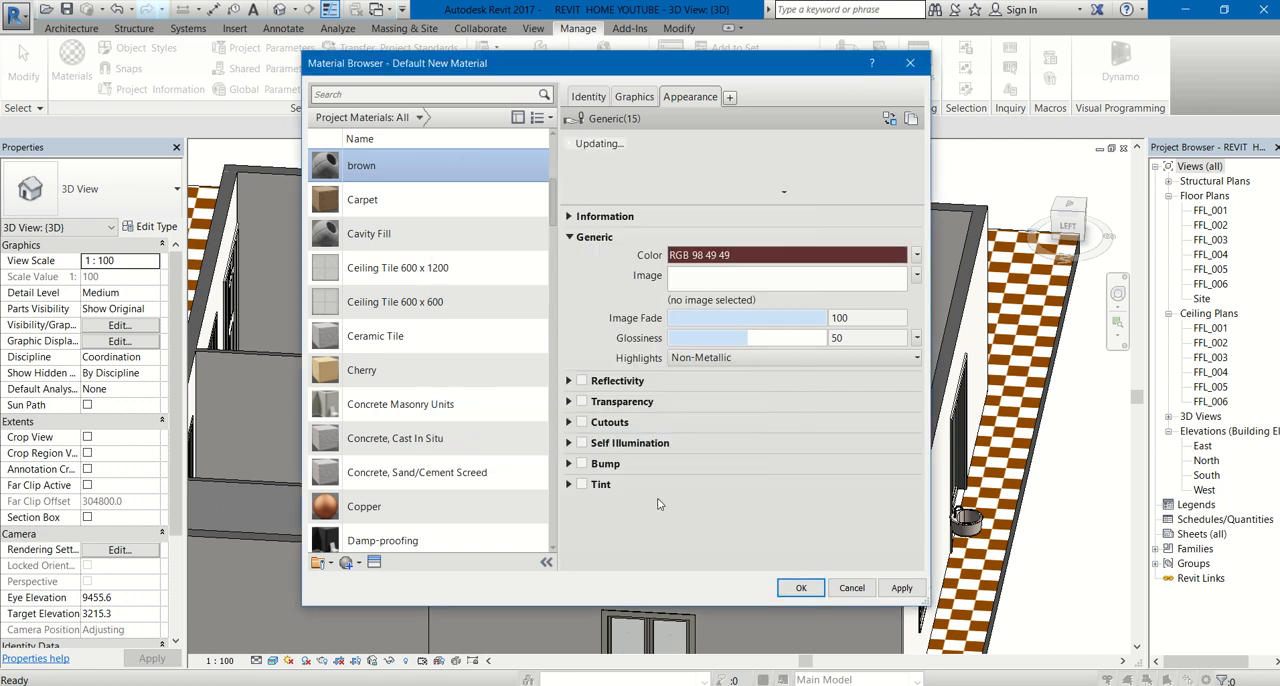
{"action": "left_click", "coordinate": [801, 588]}
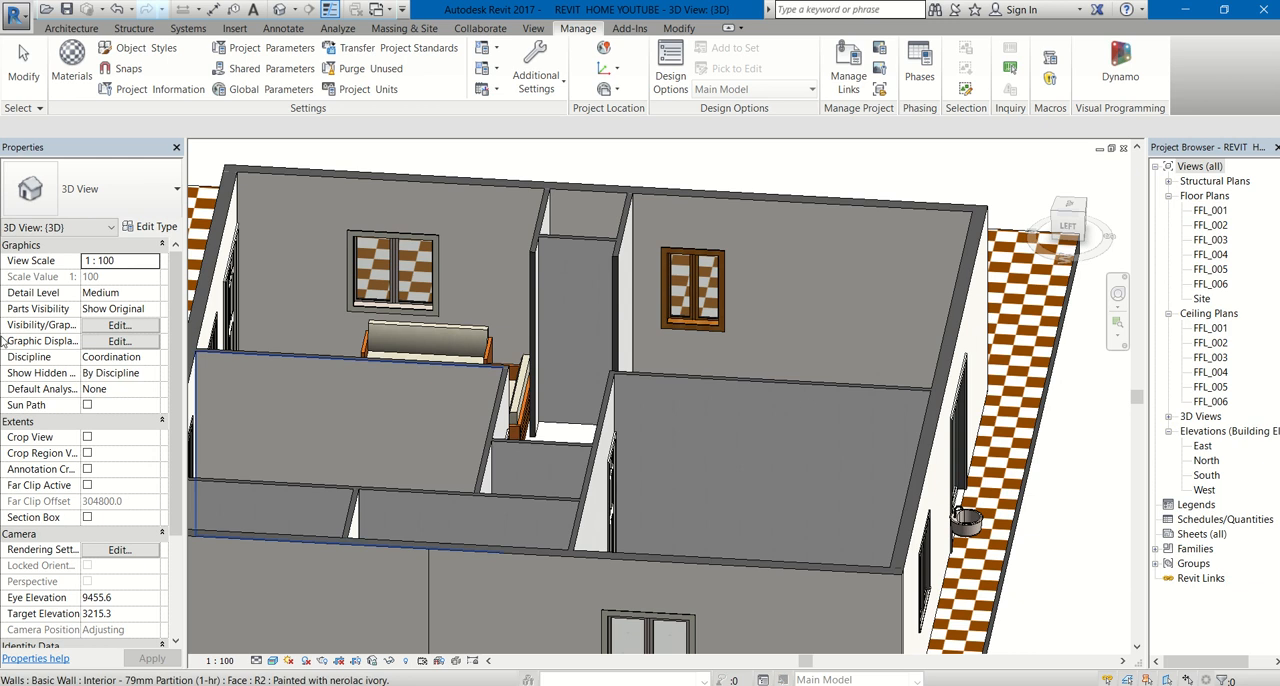
- Paint the front-left bedroom's stripped partition face with the brown material and finish painting
{"action": "left_click", "coordinate": [677, 29]}
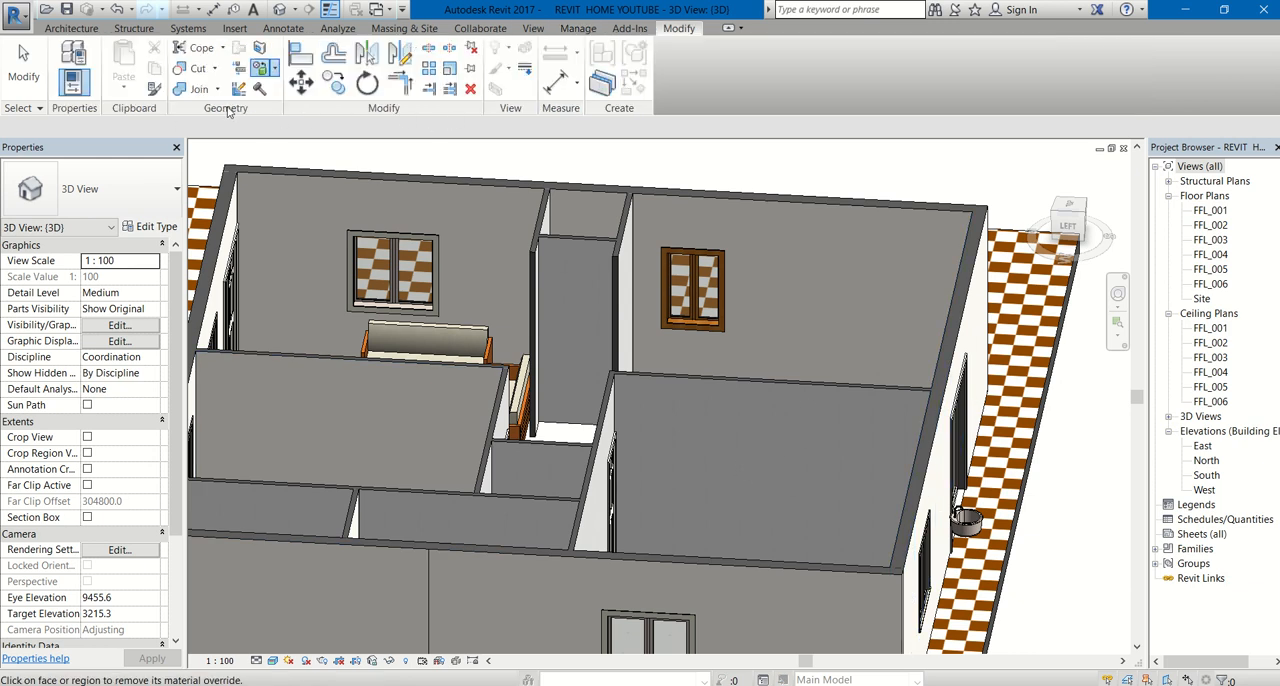
{"action": "left_click", "coordinate": [275, 77]}
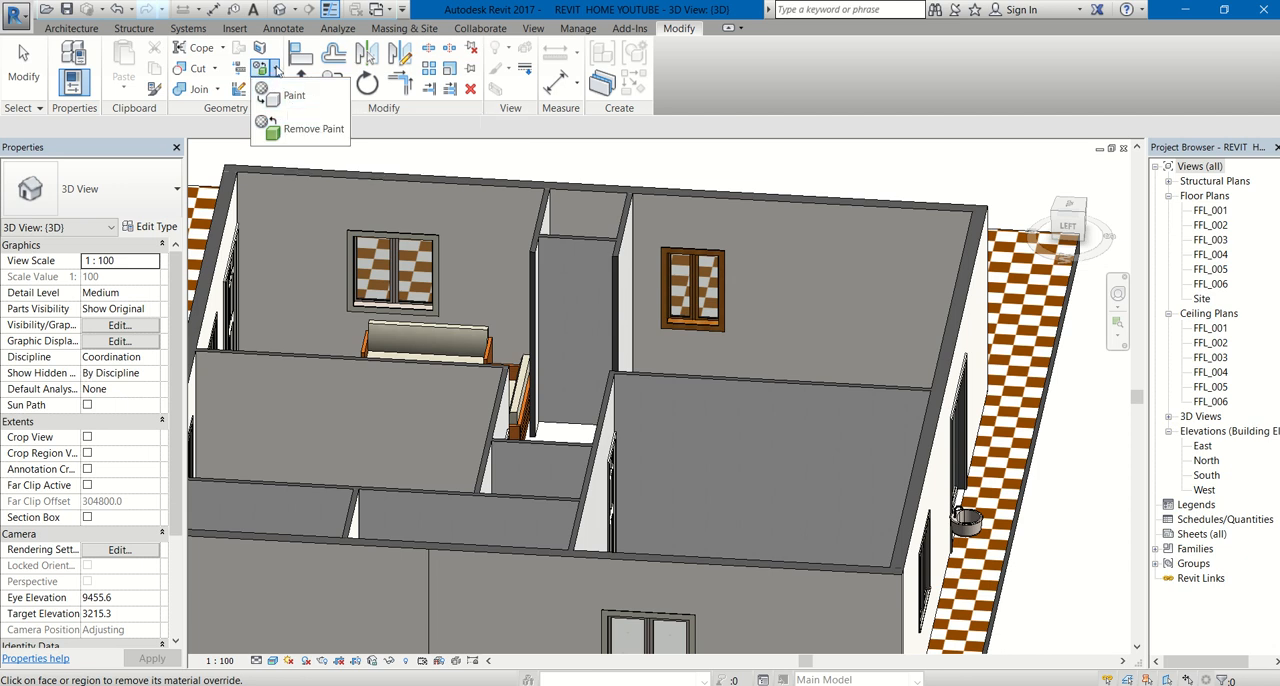
{"action": "left_click", "coordinate": [292, 95]}
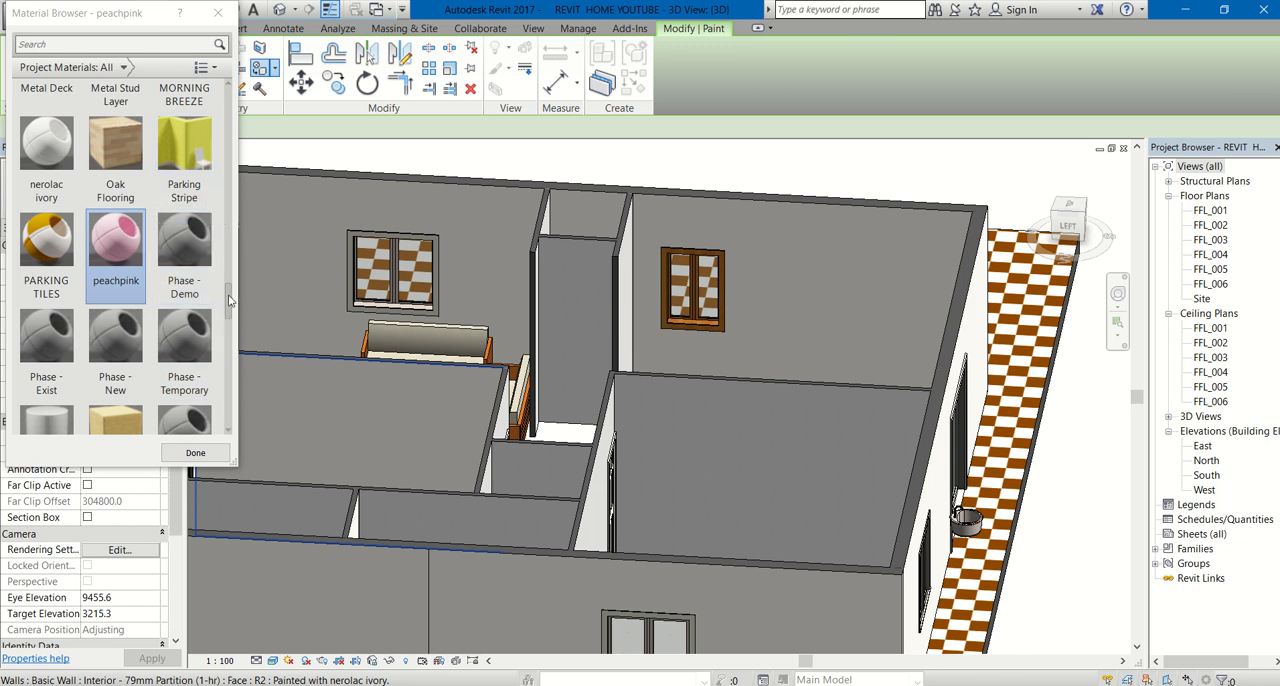
{"action": "left_click_drag", "start_coordinate": [229, 298], "coordinate": [236, 112]}
{"action": "left_click", "coordinate": [115, 245]}
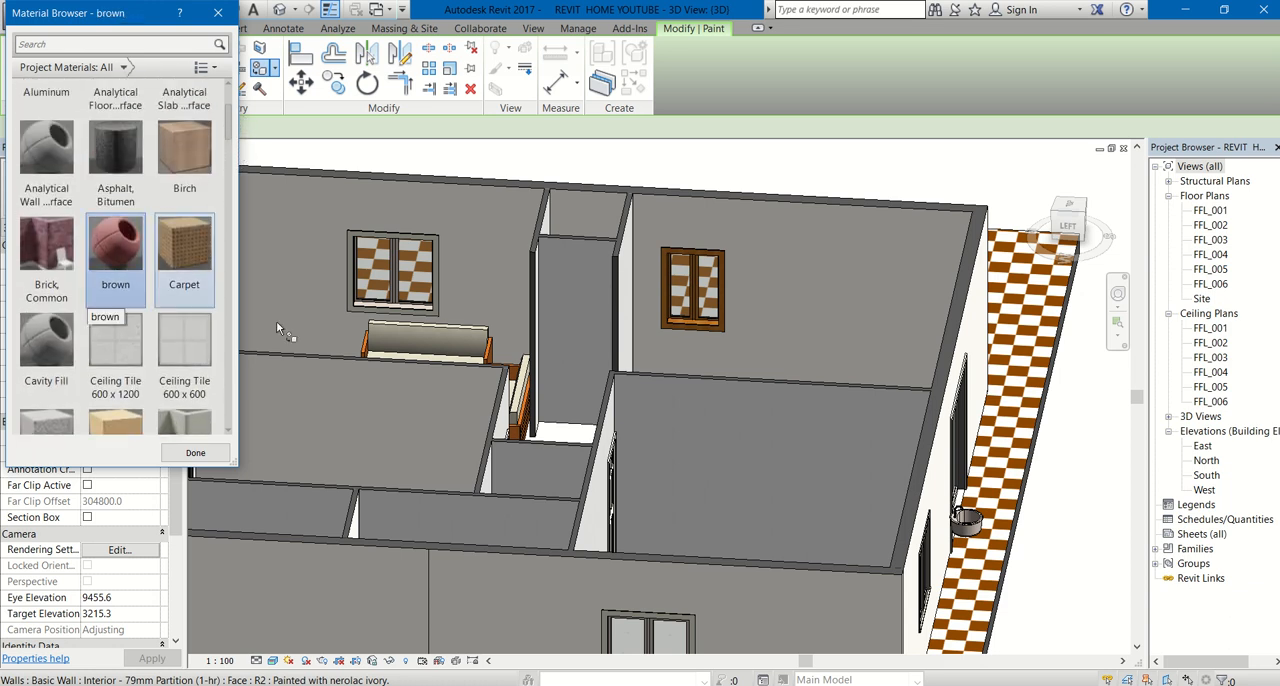
{"action": "left_click", "coordinate": [692, 428]}
{"action": "scroll", "coordinate": [660, 432], "scroll_direction": "down", "scroll_amount": 4}
{"action": "scroll", "coordinate": [138, 428], "scroll_direction": "down", "scroll_amount": 1}
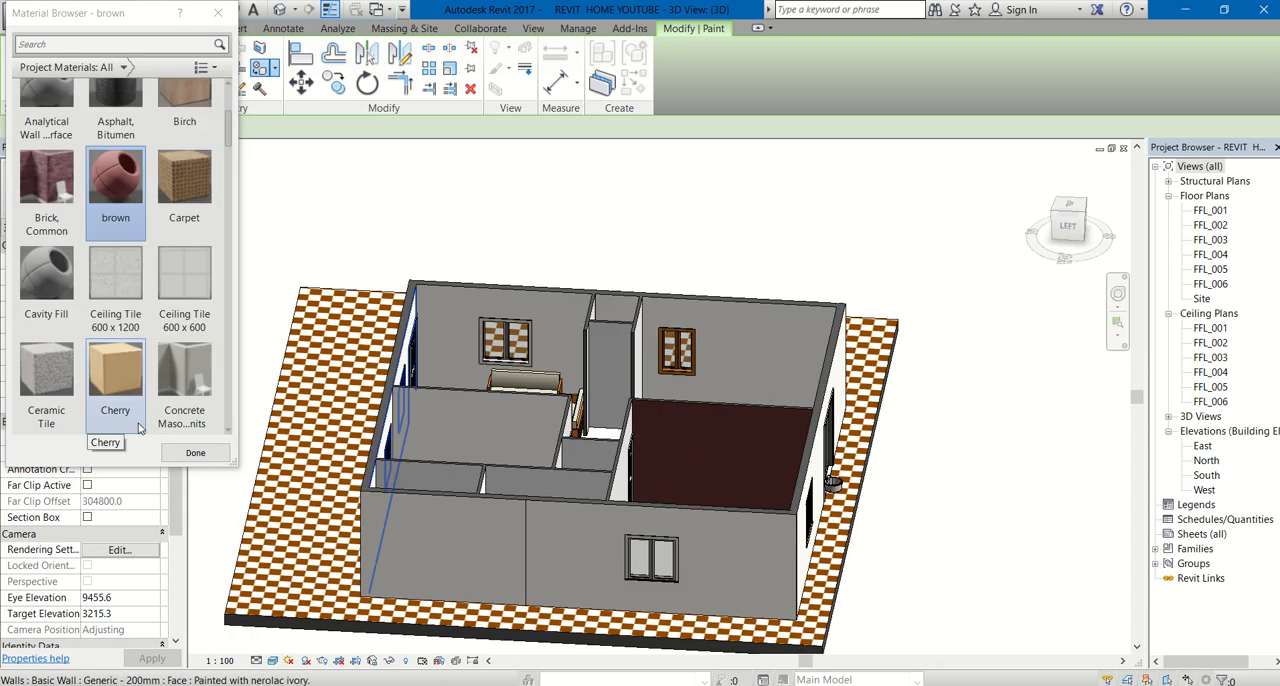
{"action": "left_click", "coordinate": [196, 453]}
{"action": "key", "text": "Escape"}
{"action": "middle_click_drag", "start_coordinate": [741, 494], "coordinate": [318, 575], "text": "shift"}
{"action": "scroll", "coordinate": [440, 471], "scroll_direction": "down", "scroll_amount": 1}
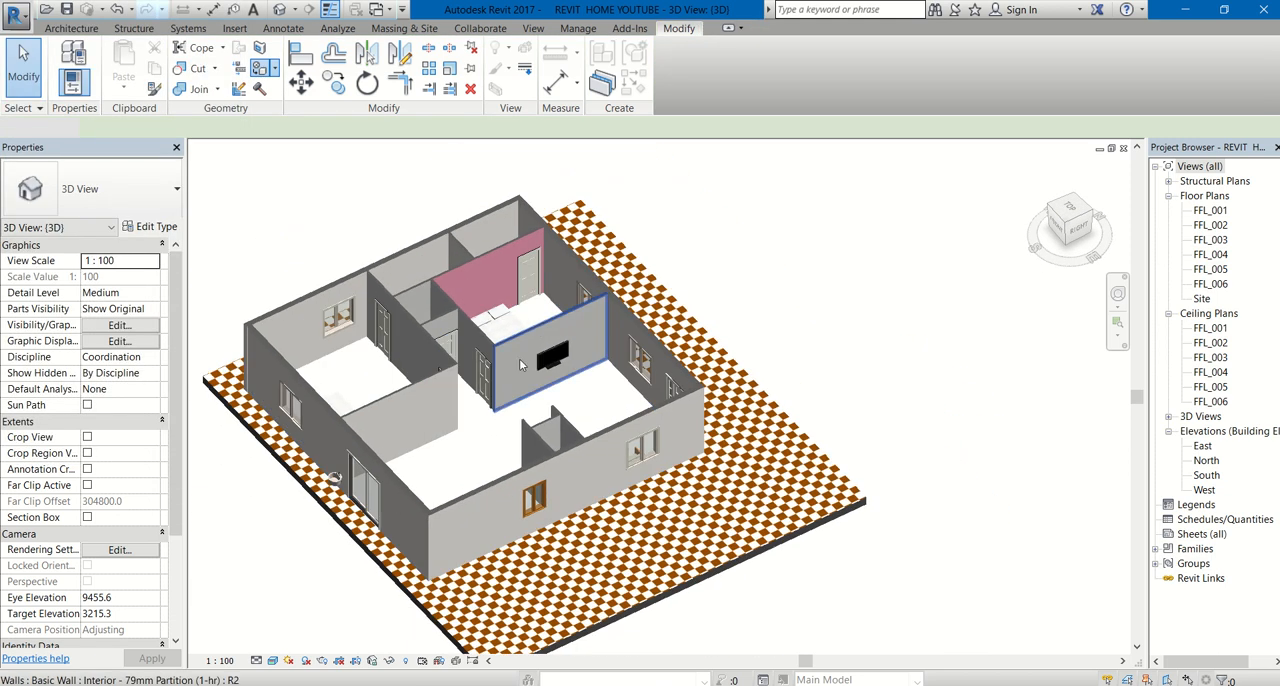
{"action": "middle_click_drag", "start_coordinate": [596, 402], "coordinate": [398, 434], "text": "shift"}
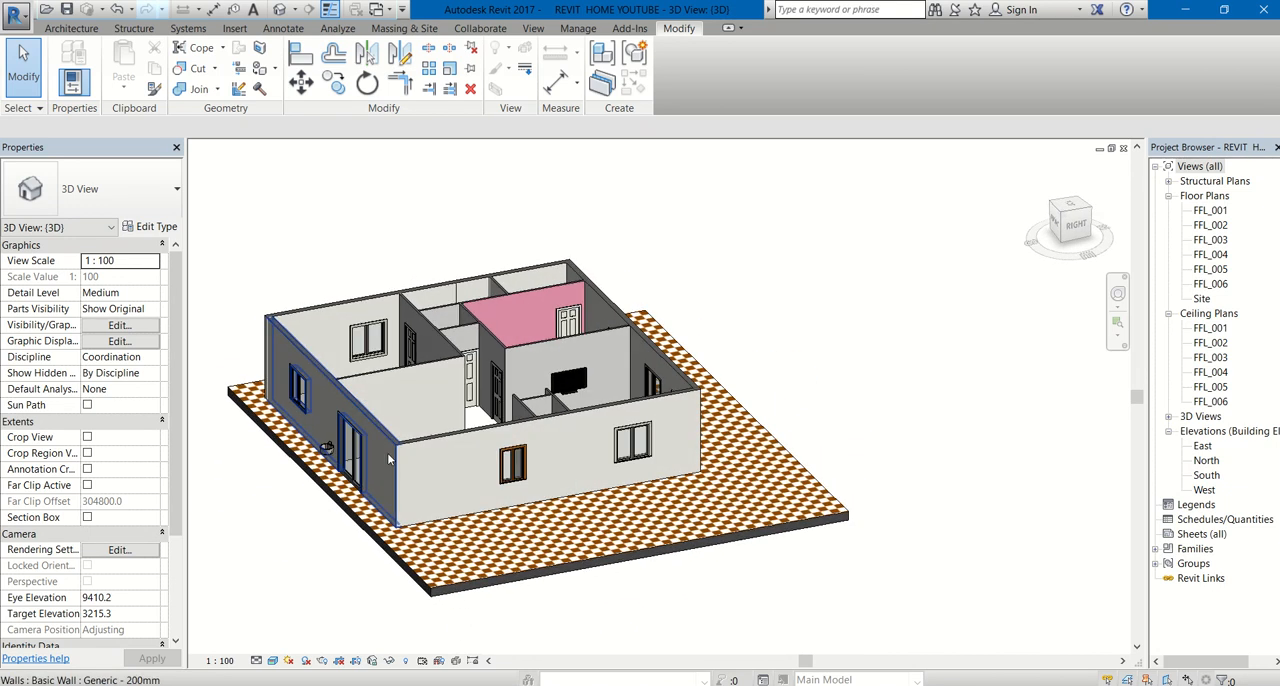